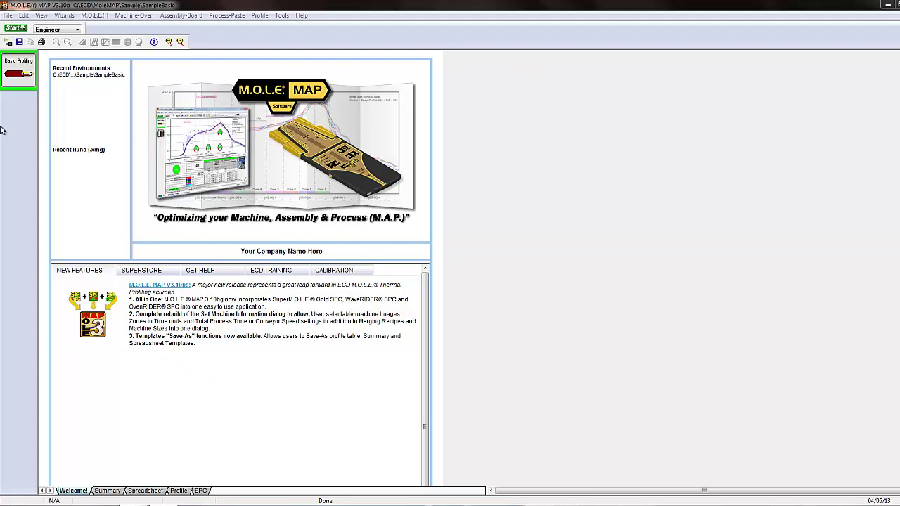
# - Open the preferences and set the profile's Y-axis units to °C for temperature and mW/sqcm for UV
pyautogui.click(8, 15)
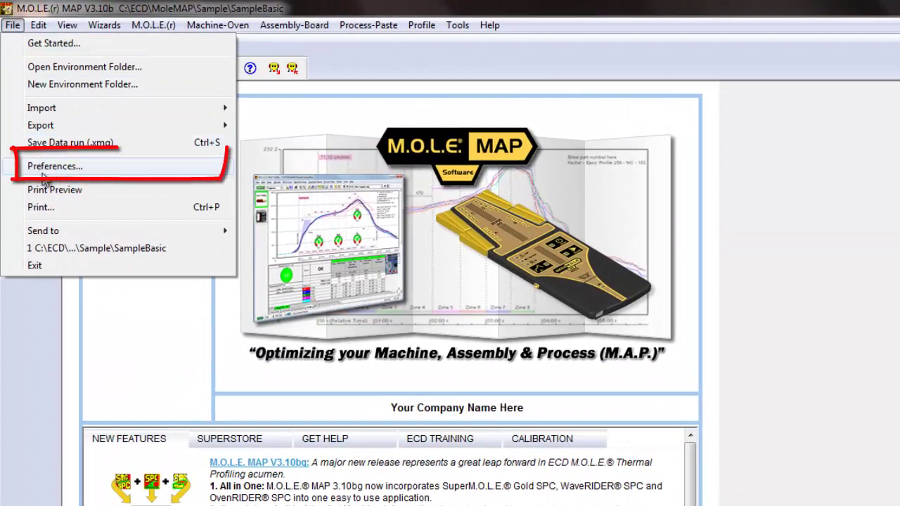
pyautogui.click(43, 169)
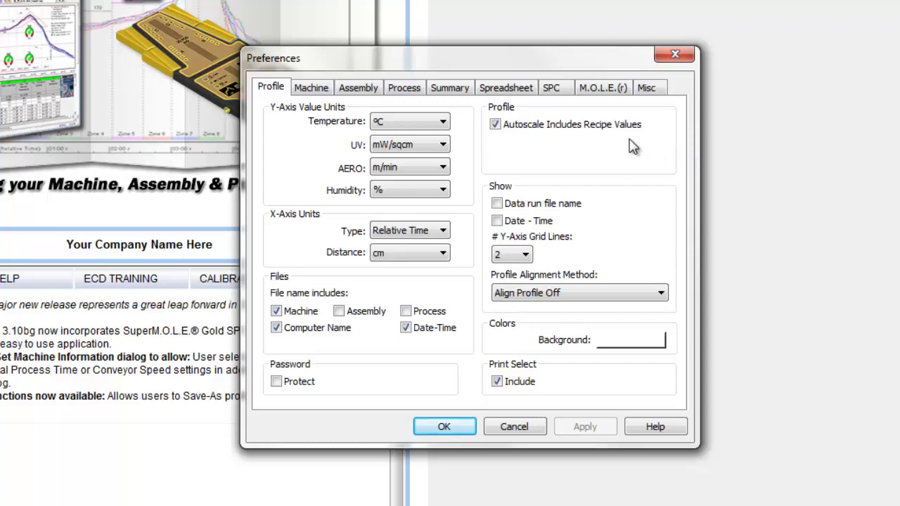
pyautogui.click(425, 123)
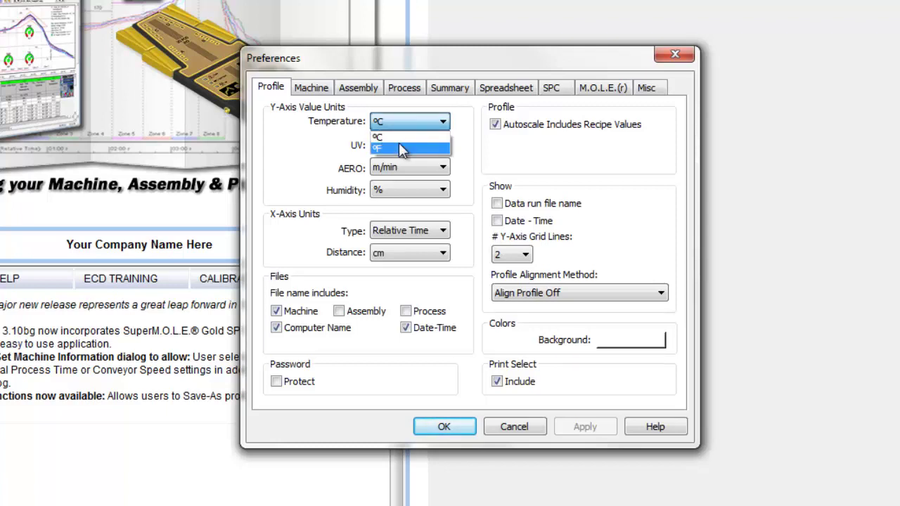
pyautogui.click(398, 147)
pyautogui.click(390, 125)
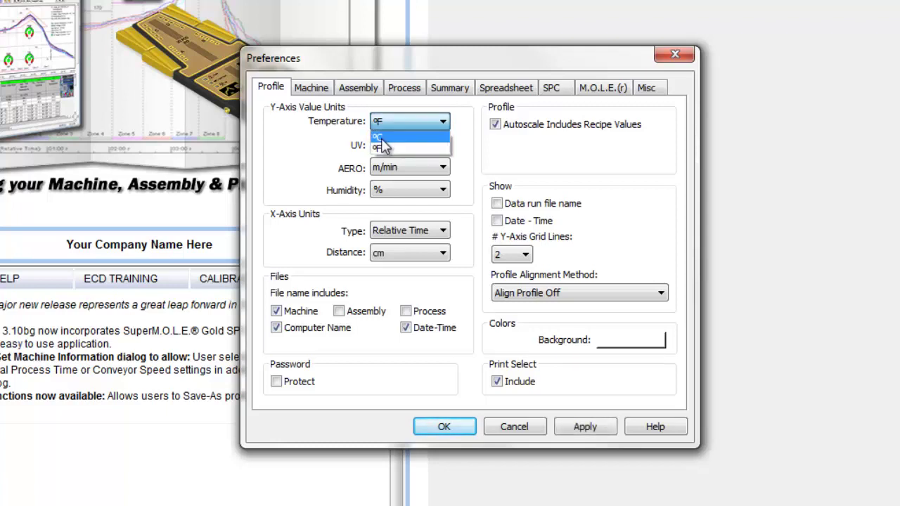
pyautogui.click(386, 137)
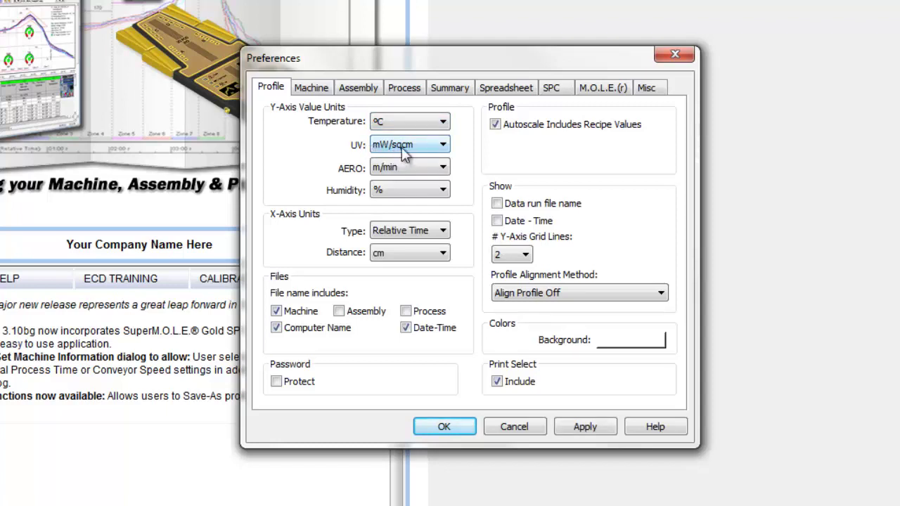
pyautogui.click(426, 150)
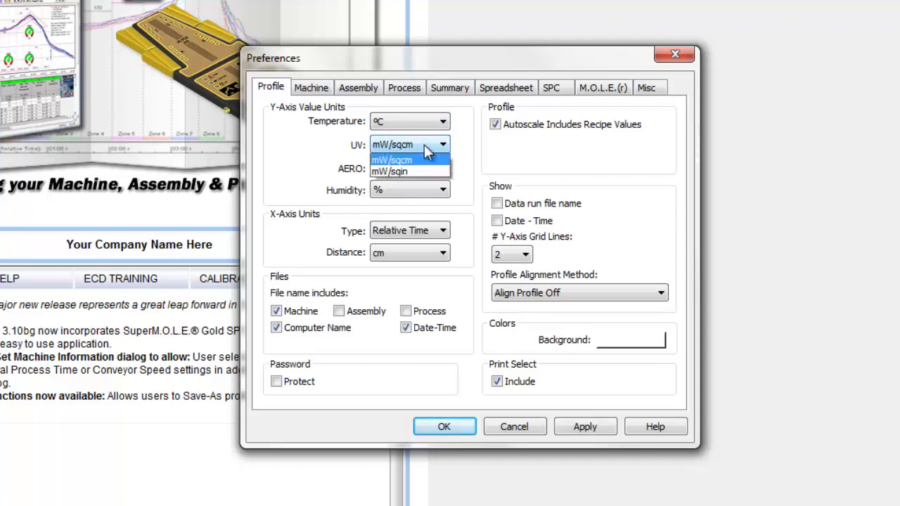
pyautogui.click(316, 156)
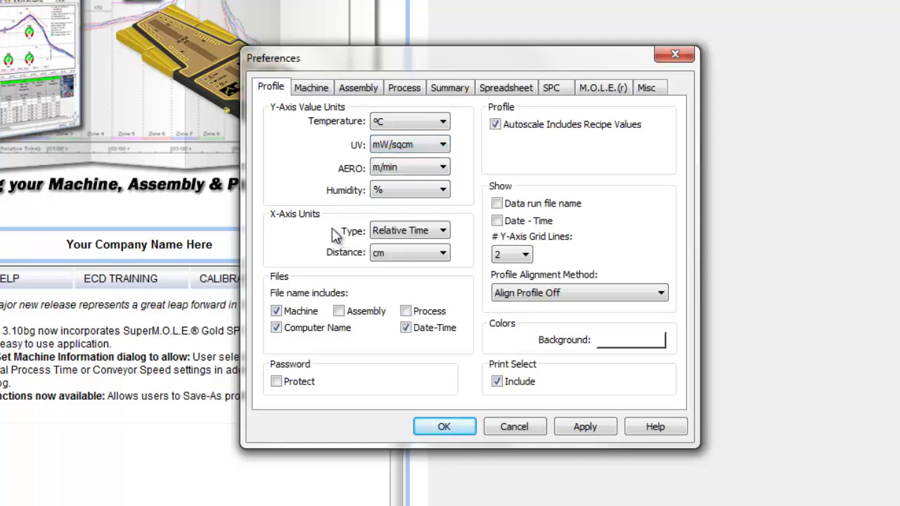
# - Try Distance as the X-axis type, view the available distance units, and return the type to Relative Time
pyautogui.click(435, 236)
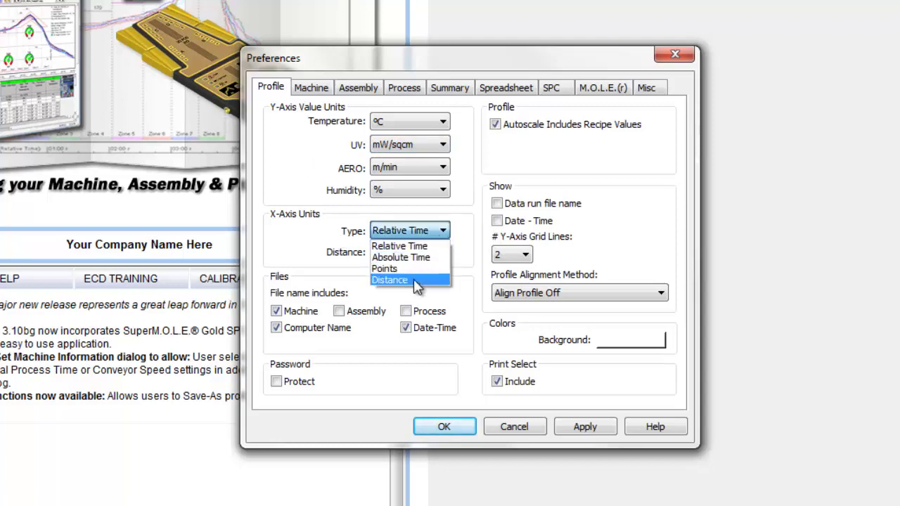
pyautogui.click(413, 279)
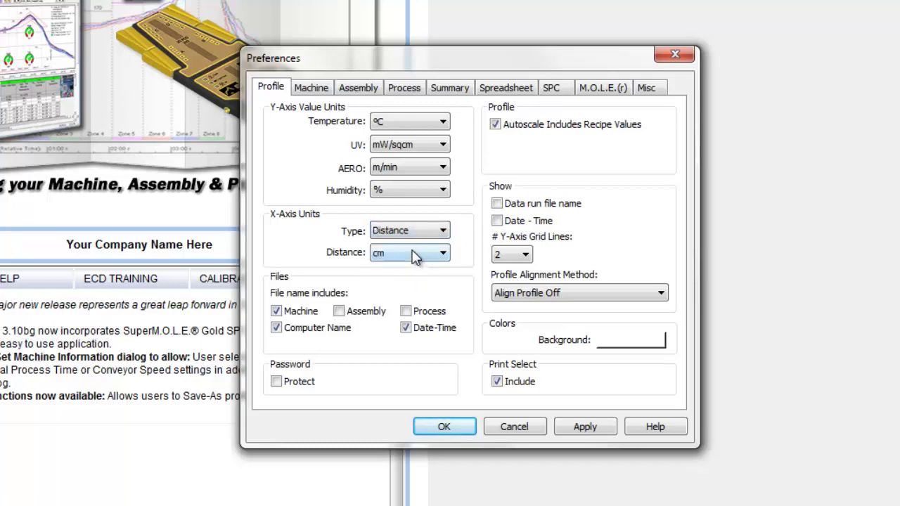
pyautogui.click(412, 251)
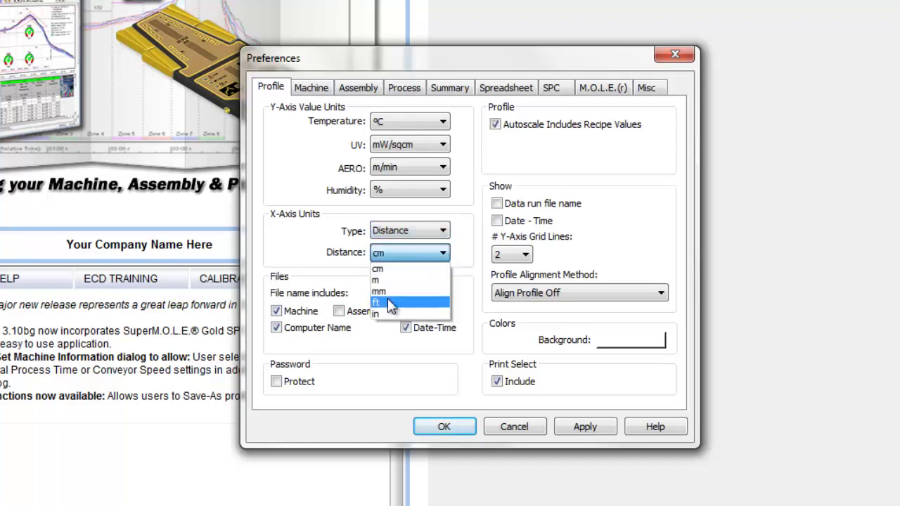
pyautogui.click(402, 232)
pyautogui.click(404, 232)
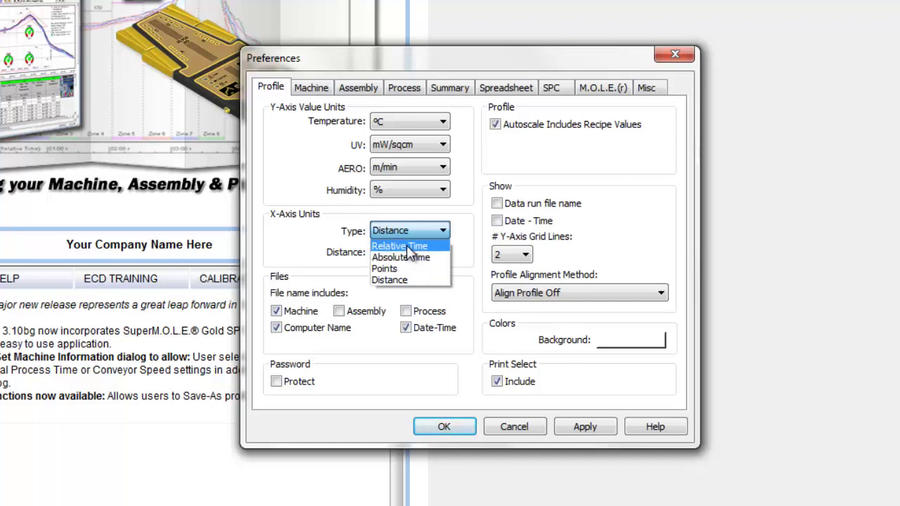
pyautogui.click(410, 247)
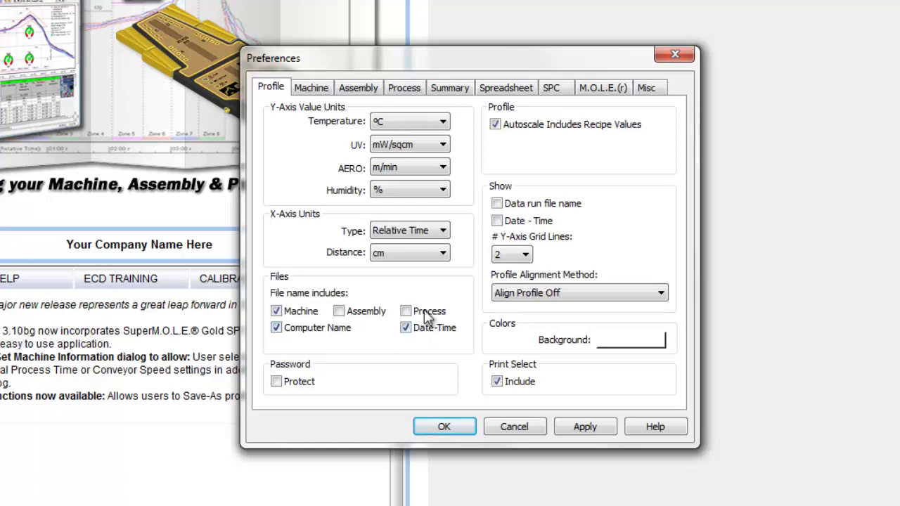
# - Include the machine, assembly and process in the data file name and apply the change
pyautogui.click(276, 309)
pyautogui.click(340, 313)
pyautogui.click(405, 311)
pyautogui.click(580, 426)
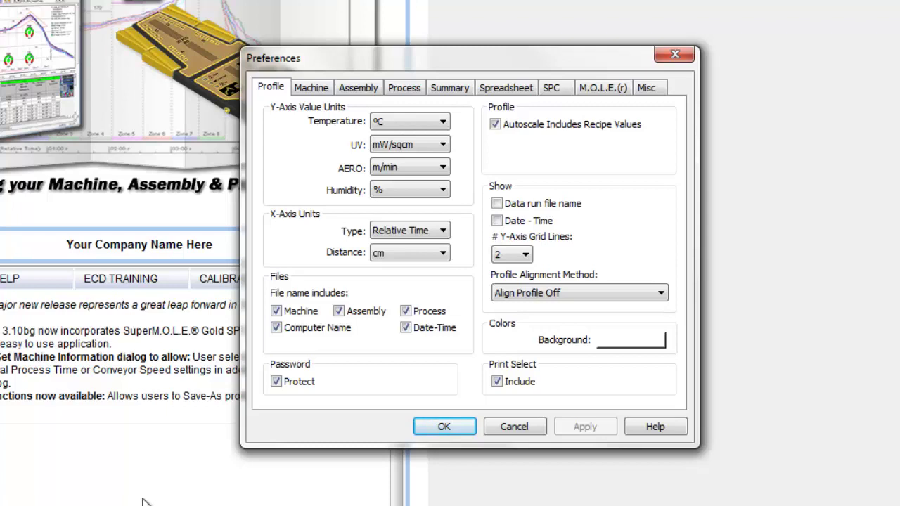
# - Turn off password protection, apply the change and close the preferences
pyautogui.click(277, 382)
pyautogui.click(584, 427)
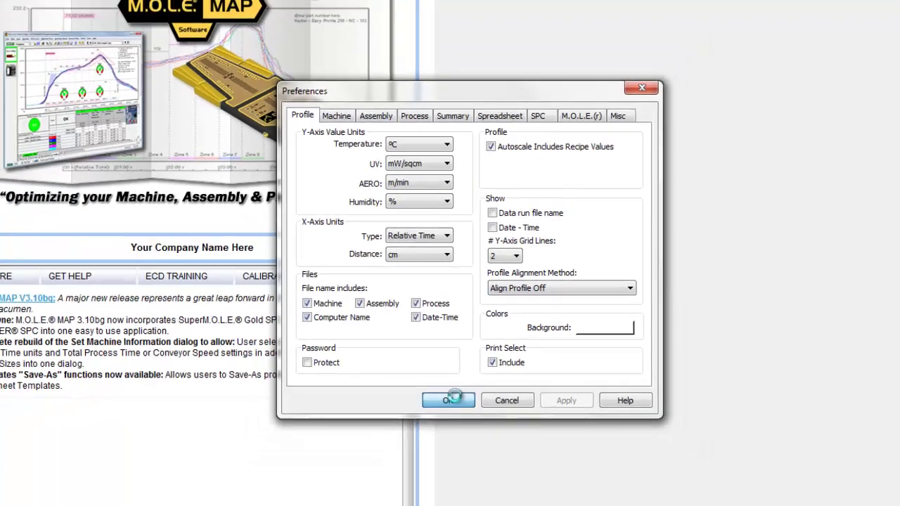
pyautogui.click(444, 427)
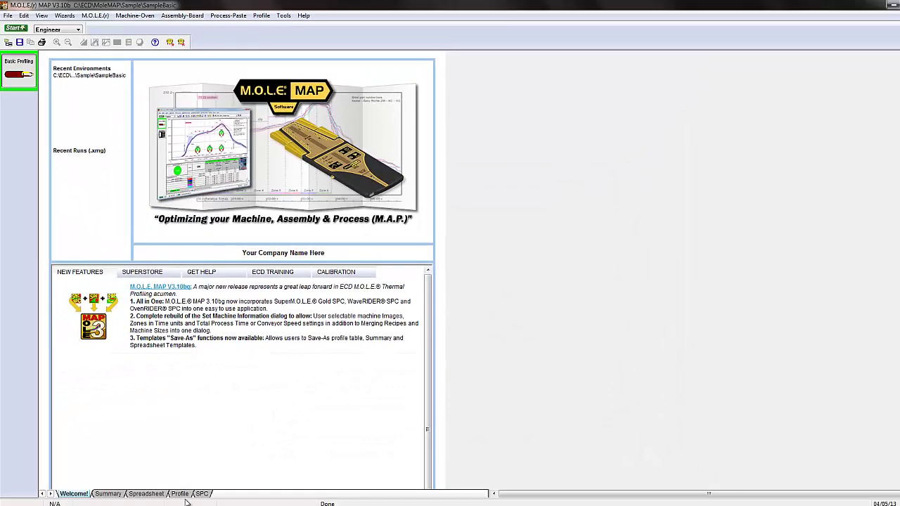
# - Display the data run's profile graph and set its number of Y-axis grid lines to 4 in the preferences
pyautogui.click(184, 495)
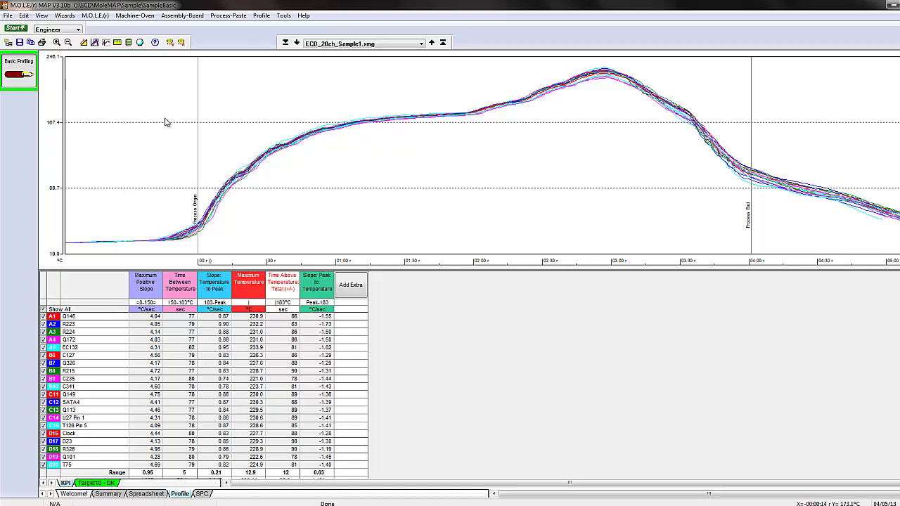
pyautogui.click(8, 15)
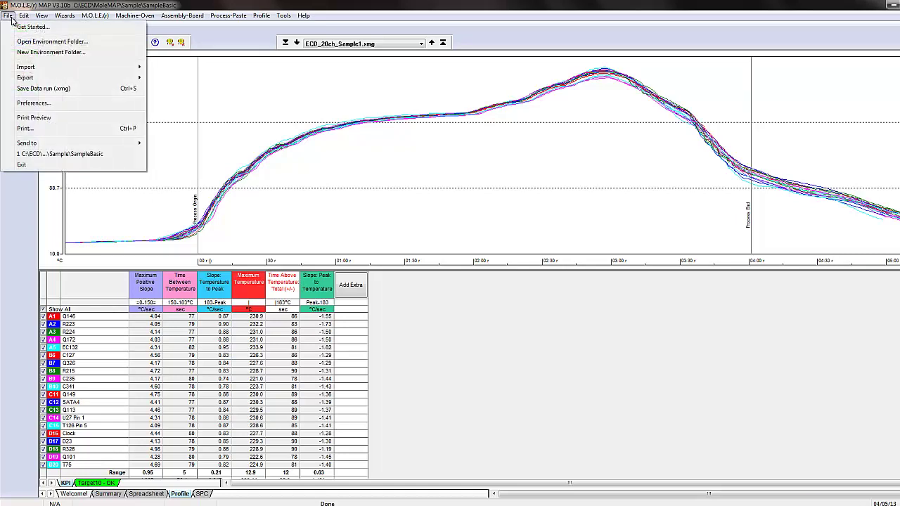
pyautogui.click(32, 104)
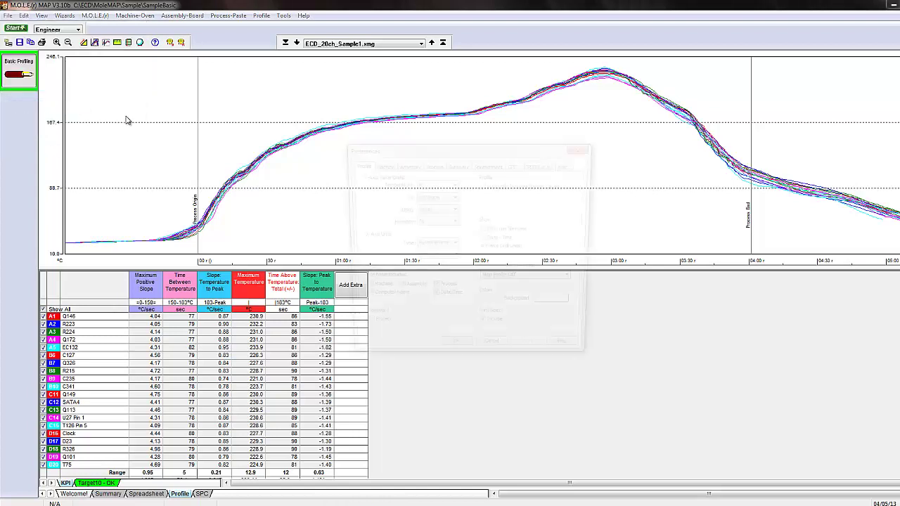
pyautogui.click(492, 259)
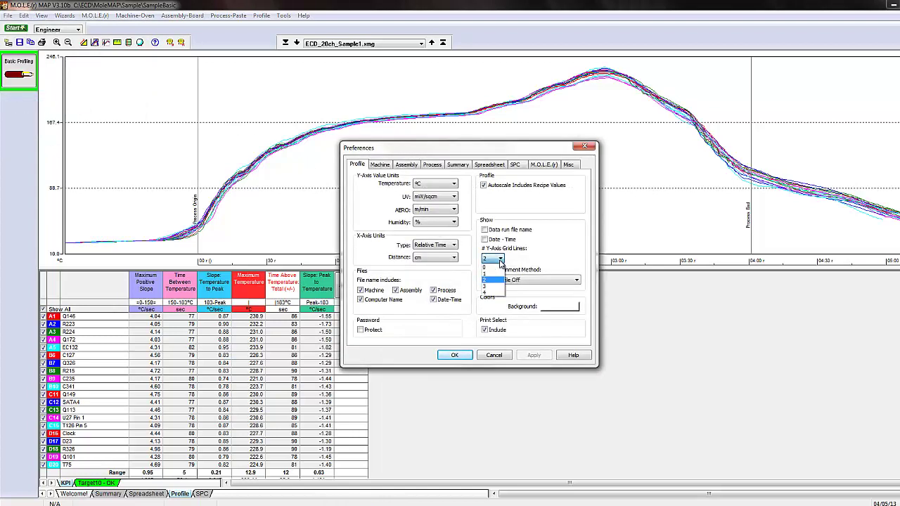
pyautogui.click(495, 293)
pyautogui.click(534, 356)
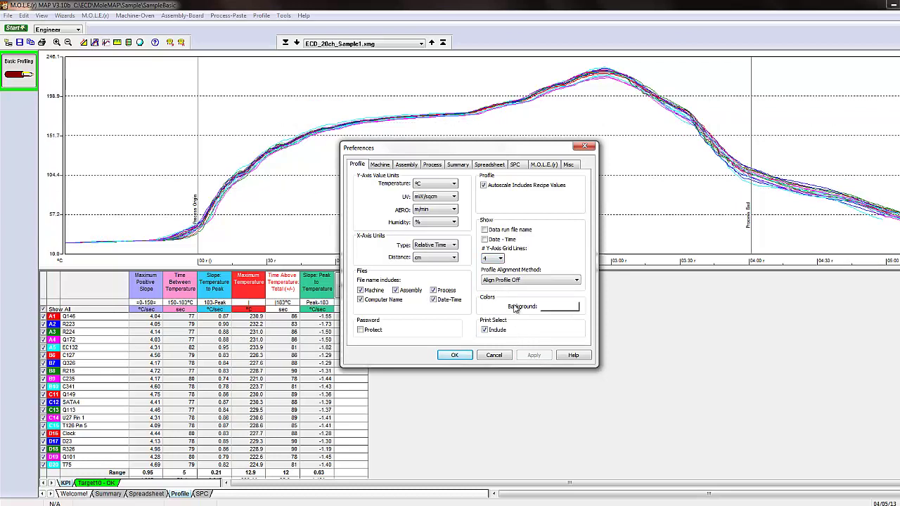
# - Leave the profile alignment method at Align Profile Off and apply a light yellow background colour to the profile graph
pyautogui.click(558, 281)
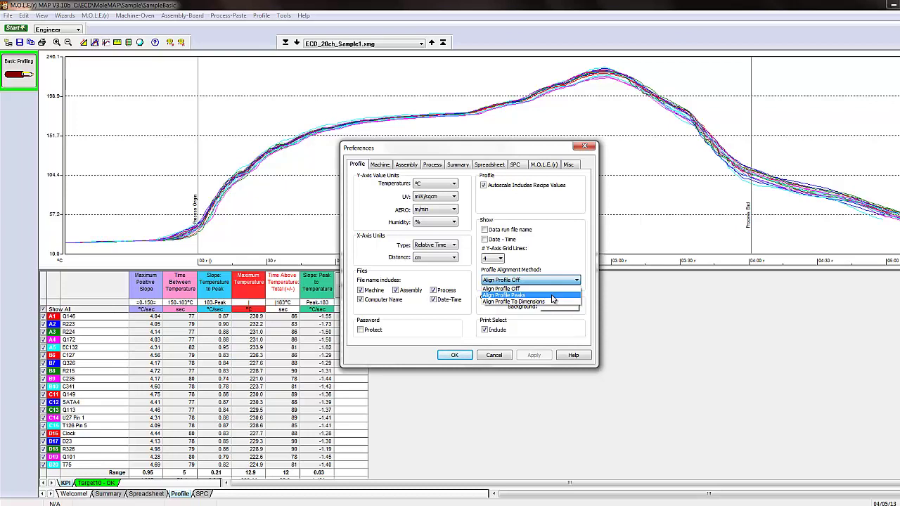
pyautogui.click(553, 290)
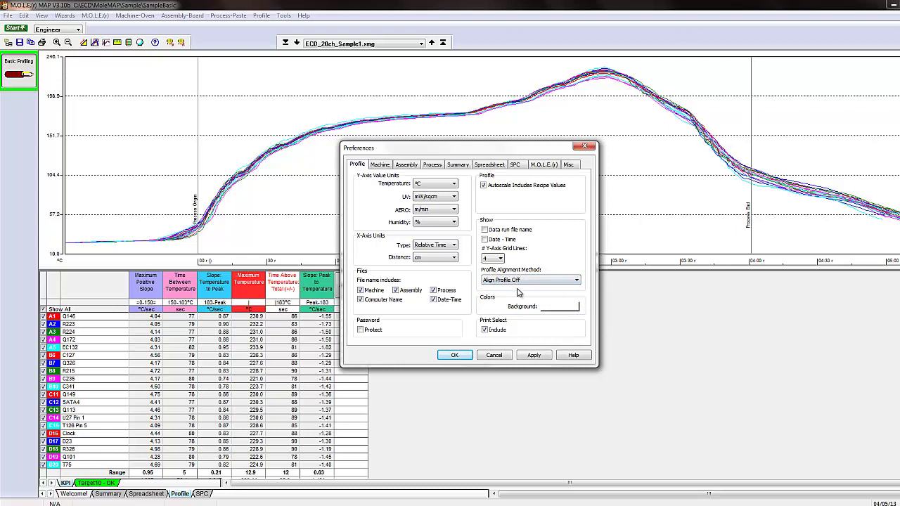
pyautogui.click(561, 310)
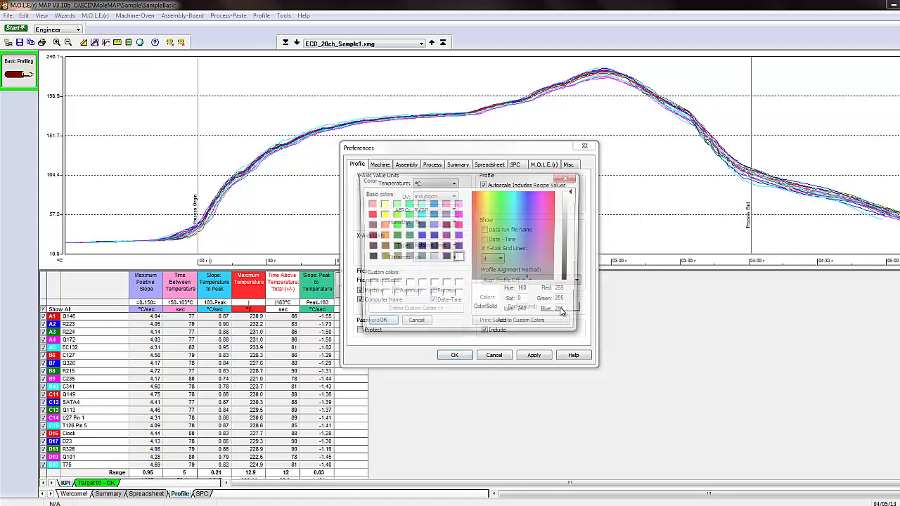
pyautogui.click(381, 203)
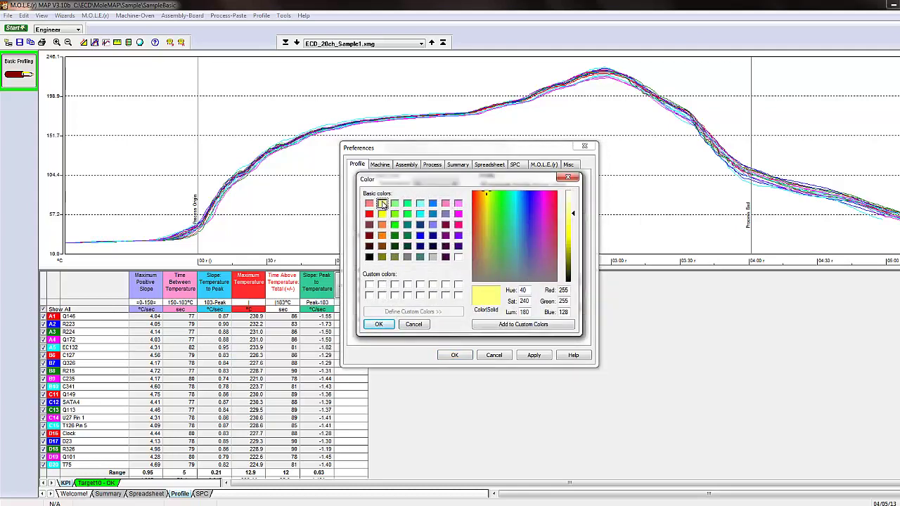
pyautogui.click(379, 324)
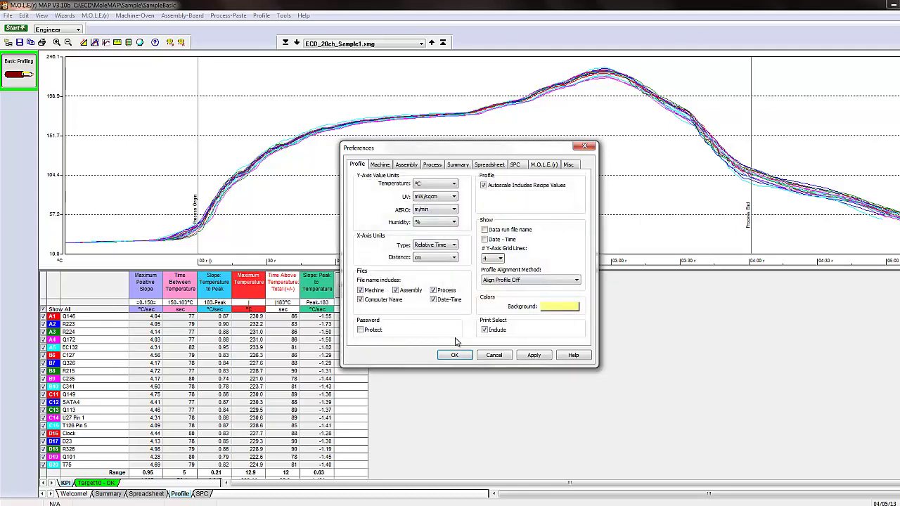
pyautogui.click(533, 356)
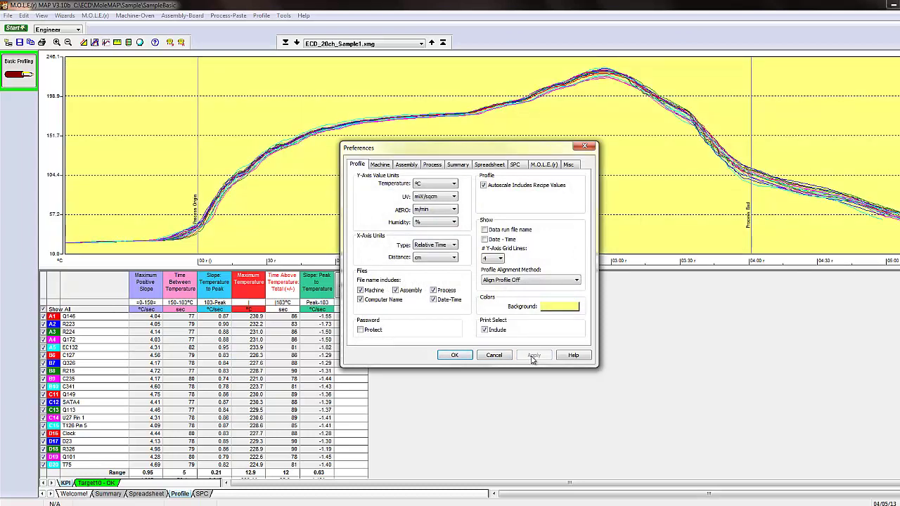
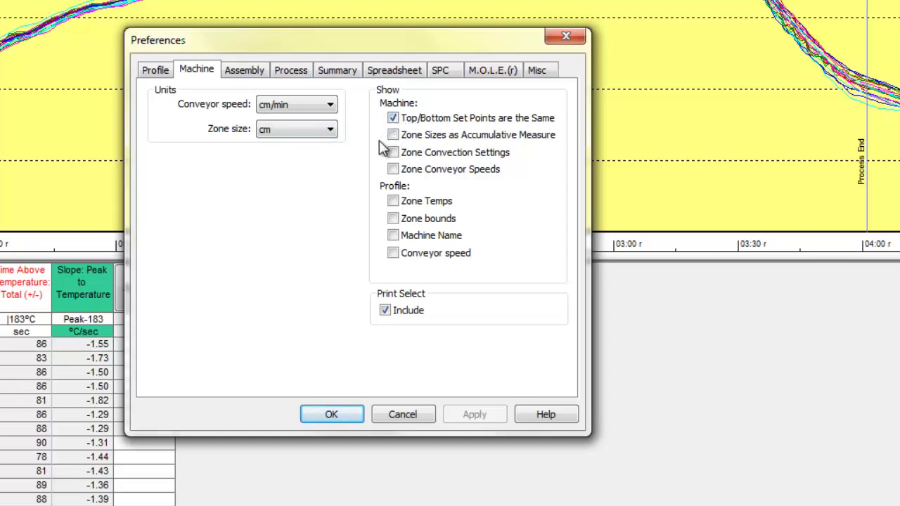
# - Enable Zone Conveyor Speeds in the machine preferences, apply the change and close the preferences
pyautogui.click(392, 170)
pyautogui.click(473, 418)
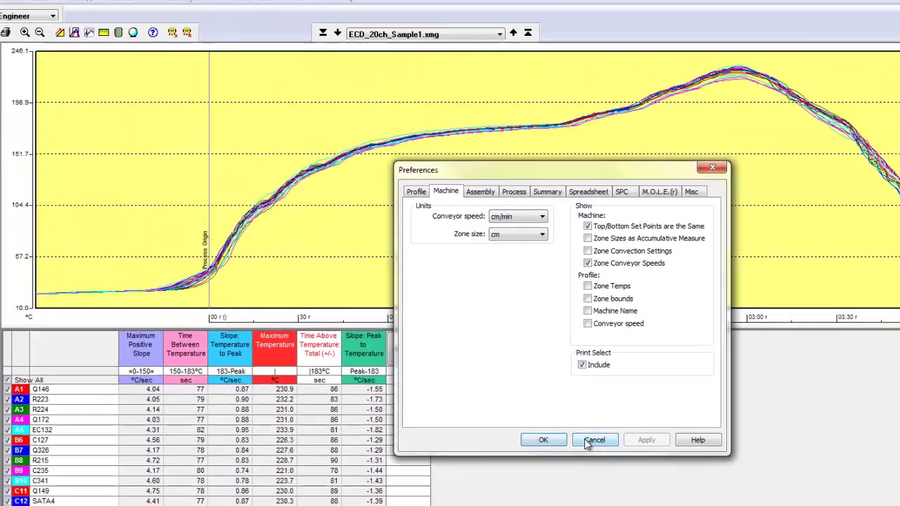
pyautogui.click(403, 414)
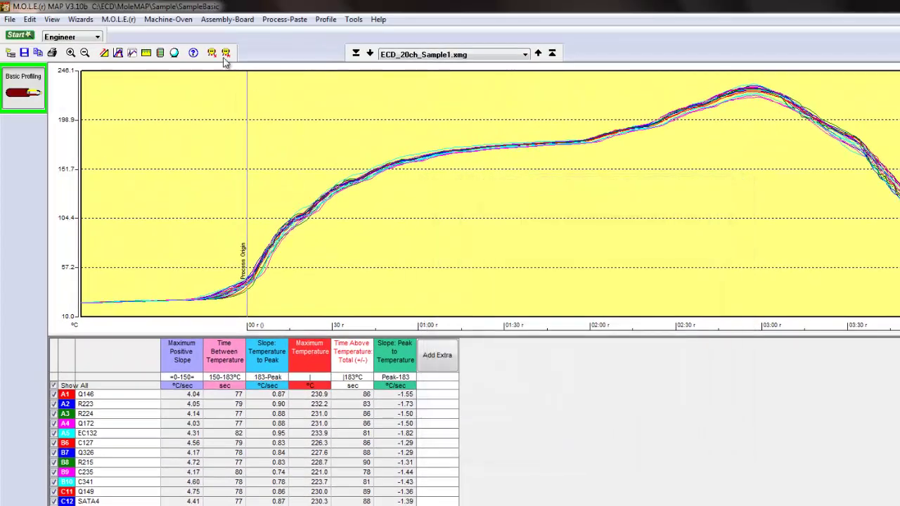
# - Open the machine information and accept the +Heller_EXL1809-2003_Hi settings for the current data run
pyautogui.click(159, 21)
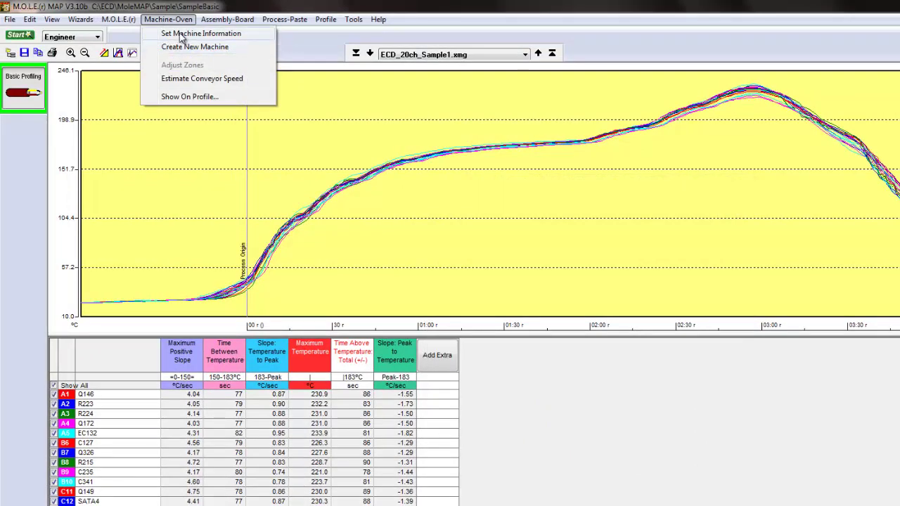
pyautogui.click(182, 35)
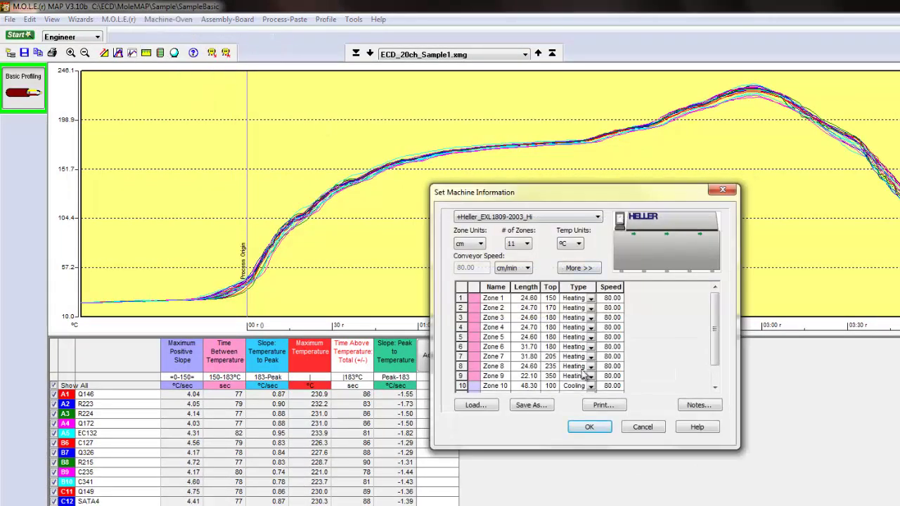
pyautogui.click(589, 426)
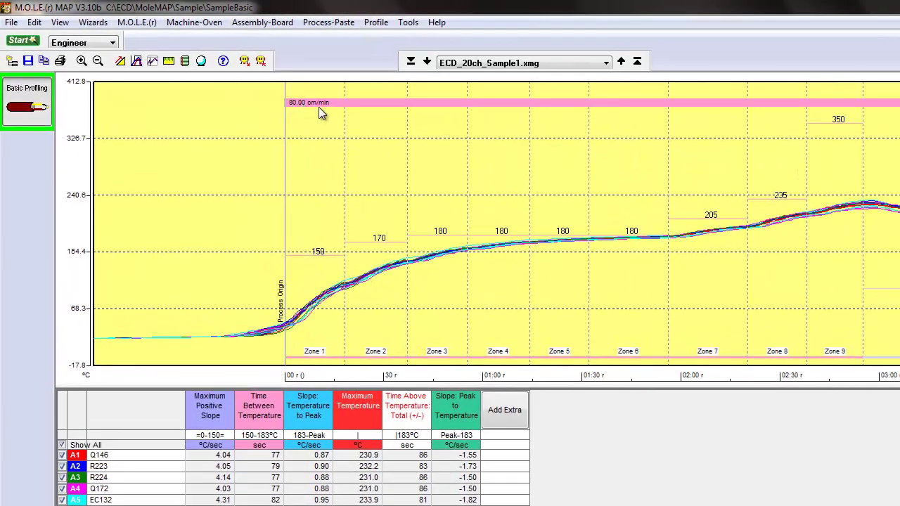
# - Enable the profile's Zone Temps, Zone bounds and Machine Name in the machine preferences, apply the change and uncover the graph
pyautogui.click(11, 22)
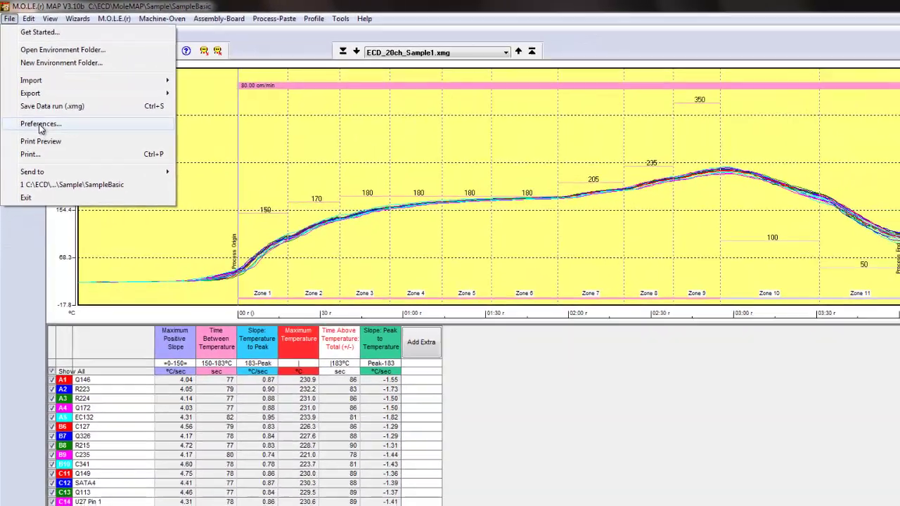
pyautogui.click(49, 149)
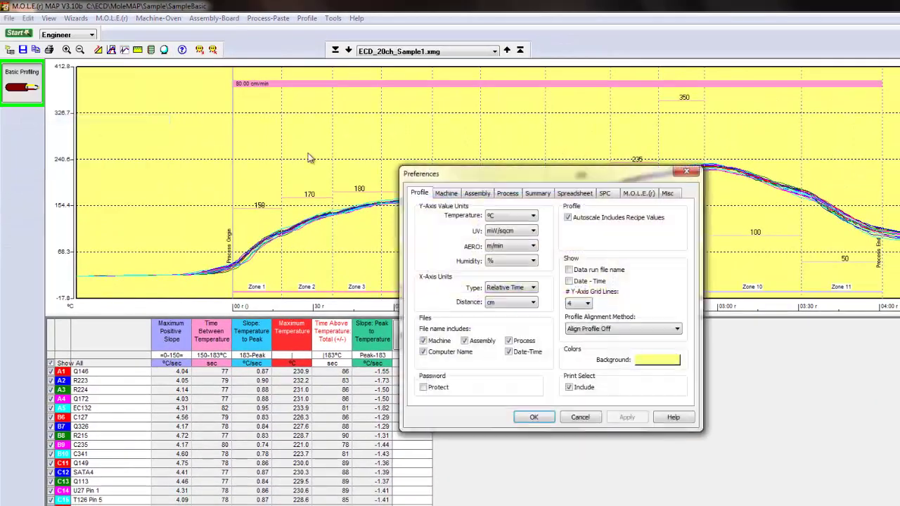
pyautogui.click(445, 193)
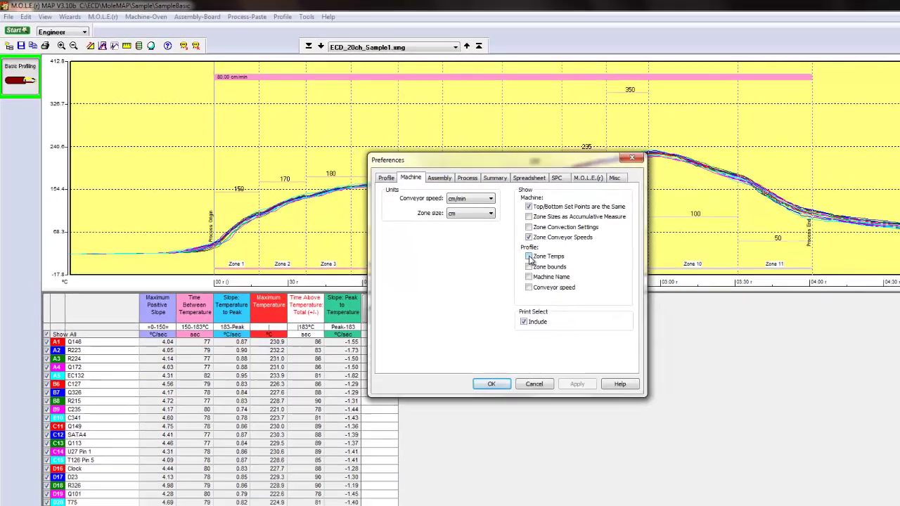
pyautogui.click(529, 257)
pyautogui.click(529, 266)
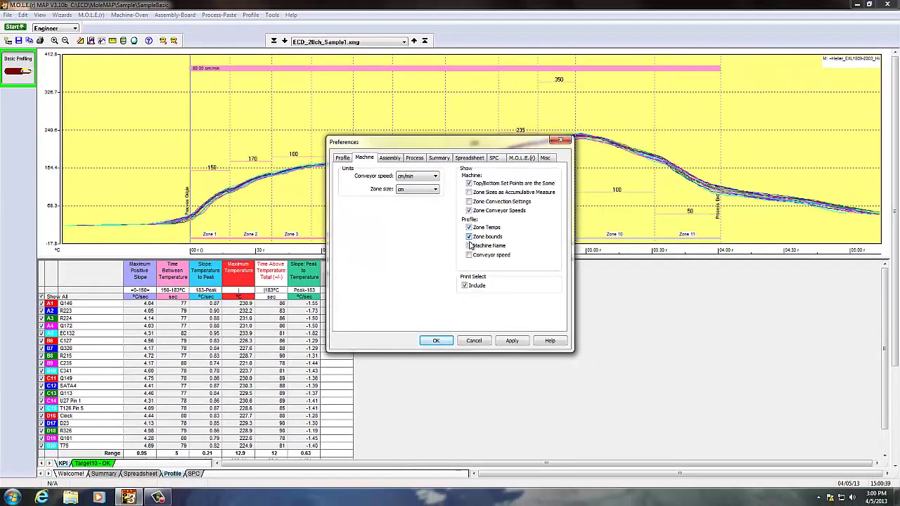
pyautogui.click(513, 340)
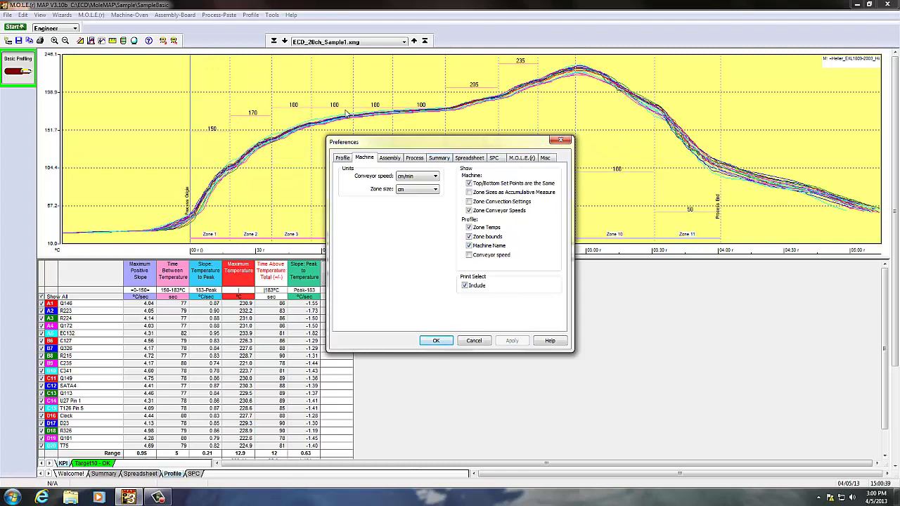
pyautogui.moveTo(416, 144); pyautogui.dragTo(450, 288)
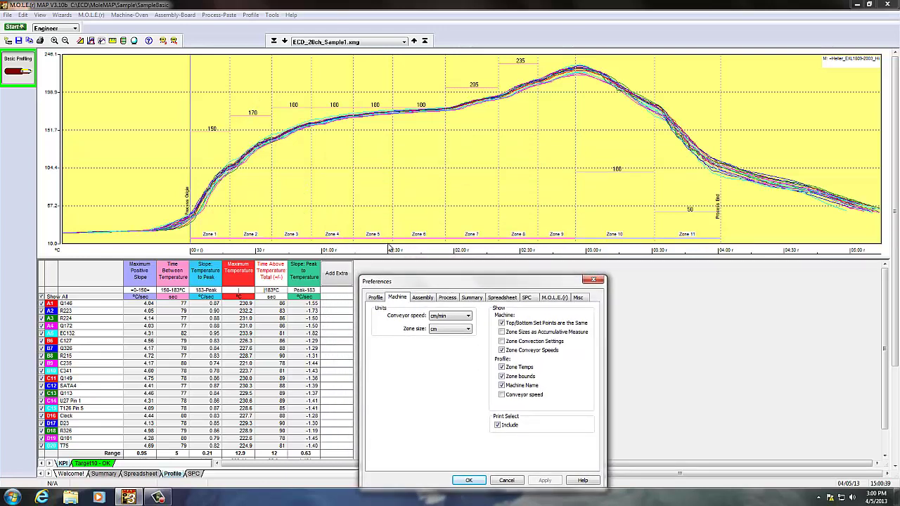
pyautogui.moveTo(437, 286); pyautogui.dragTo(421, 256)
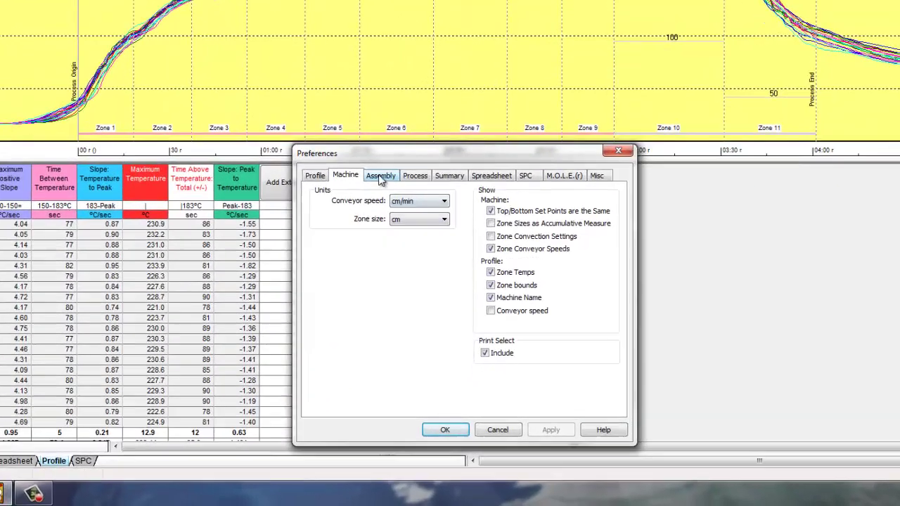
# - Set the board size unit to ft in the assembly preferences, enable Assembly name and apply the changes
pyautogui.click(407, 269)
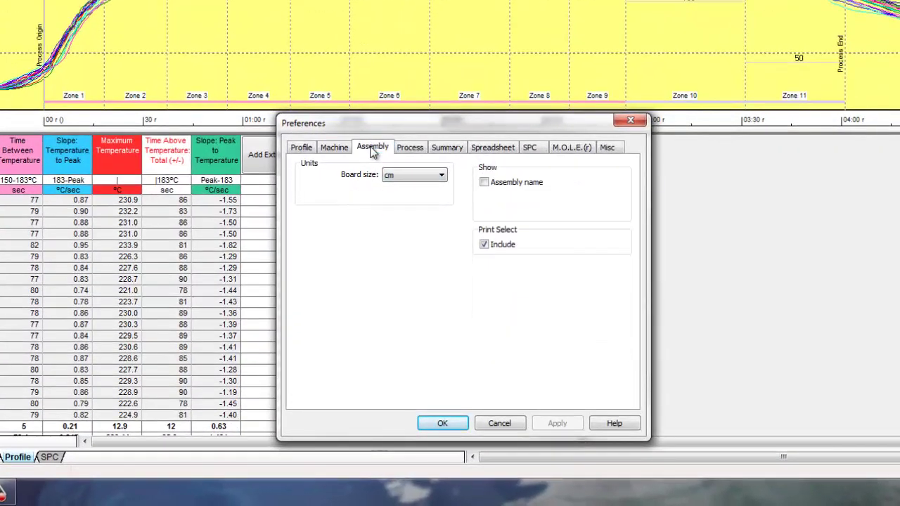
pyautogui.click(447, 177)
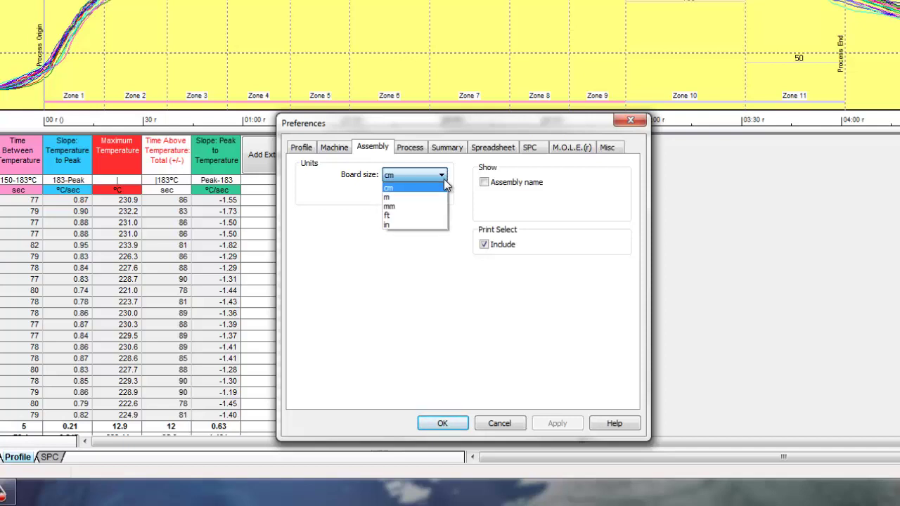
pyautogui.click(441, 215)
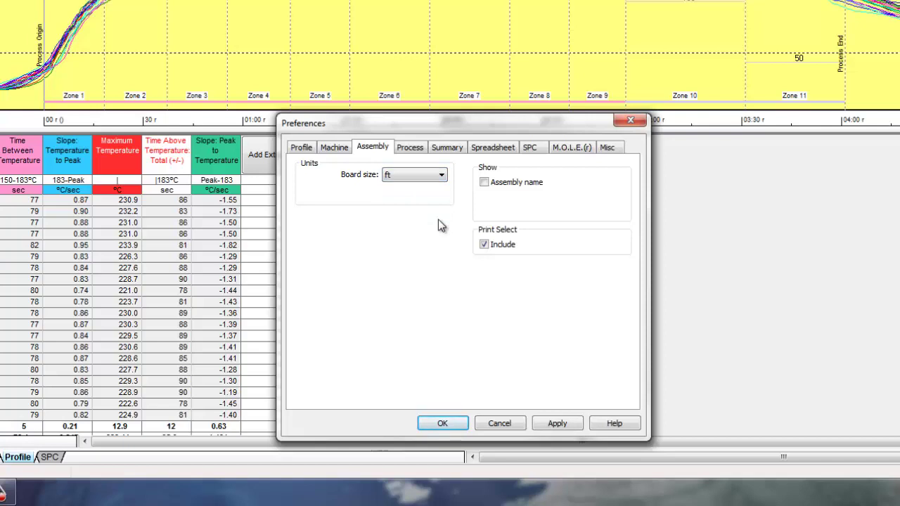
pyautogui.click(483, 184)
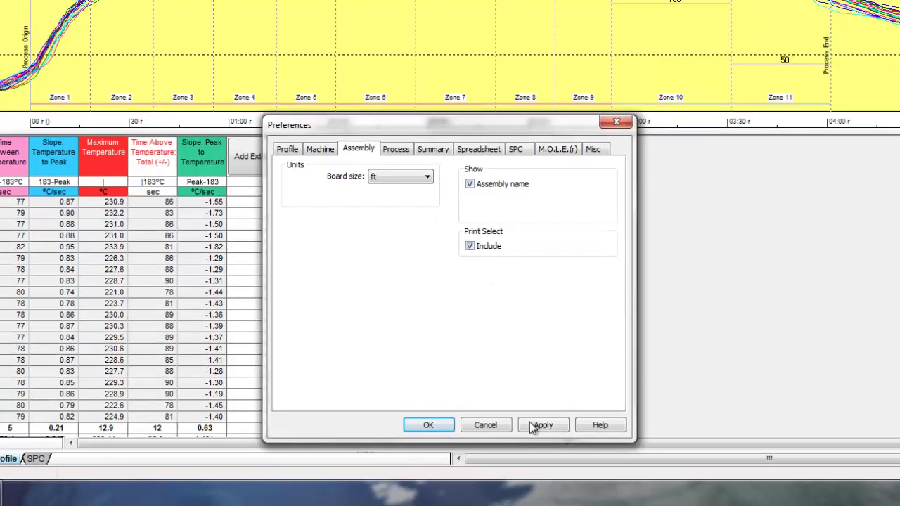
pyautogui.click(553, 424)
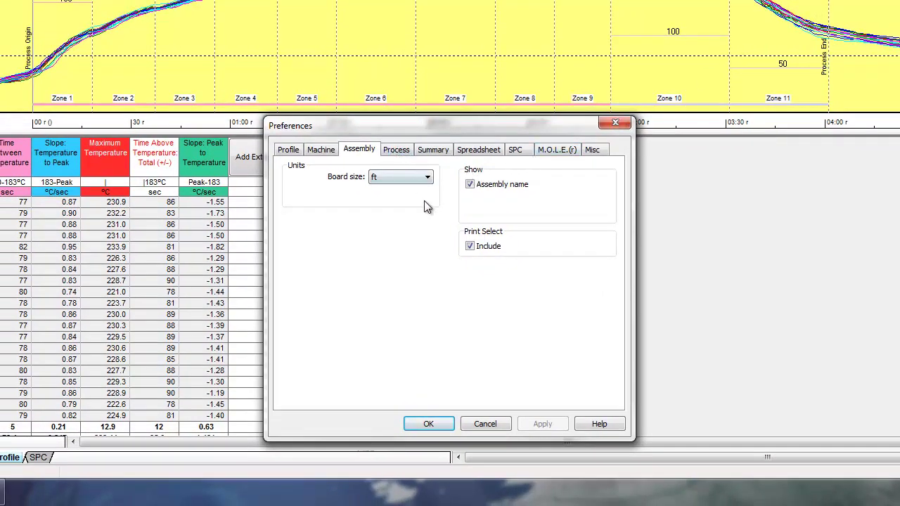
# - Keep the process time unit at sec, enable Target10 Specification Diagram, Target10 Process Name and OK Target10 Results, and apply
pyautogui.click(397, 153)
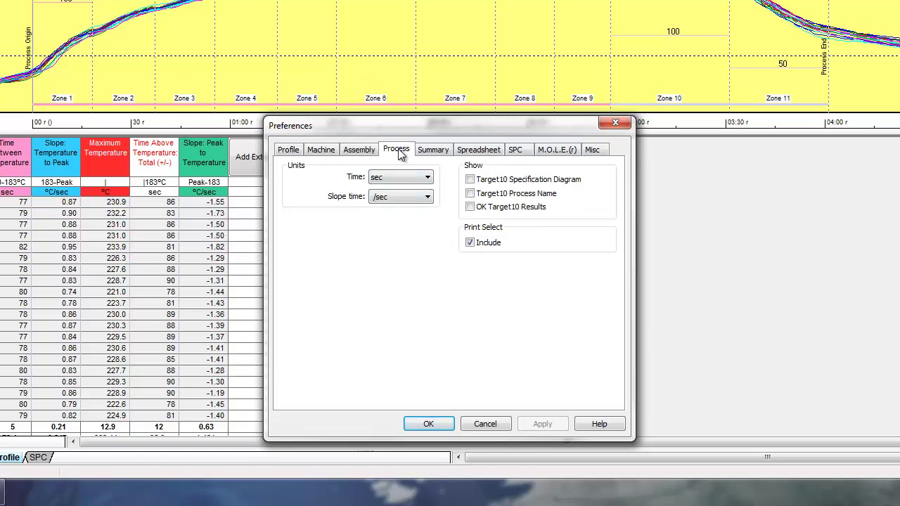
pyautogui.click(428, 178)
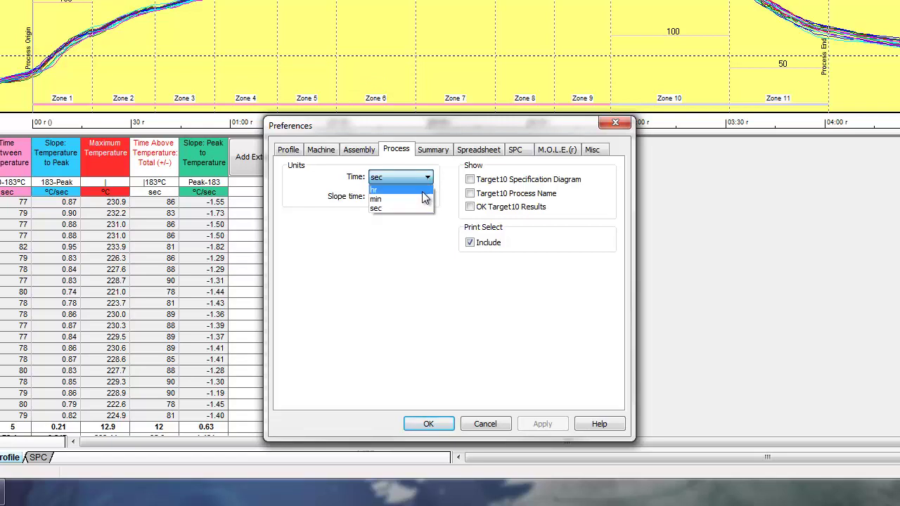
pyautogui.click(445, 193)
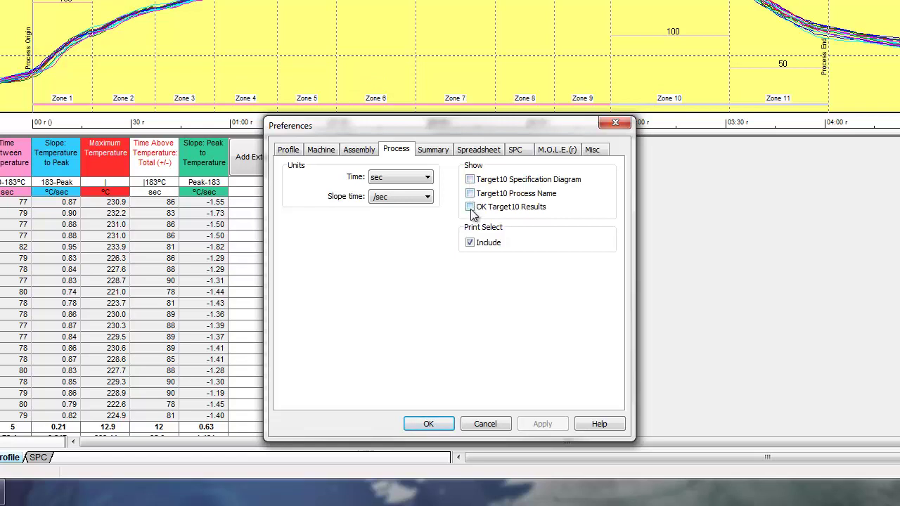
pyautogui.click(470, 180)
pyautogui.click(469, 193)
pyautogui.click(470, 207)
pyautogui.click(541, 425)
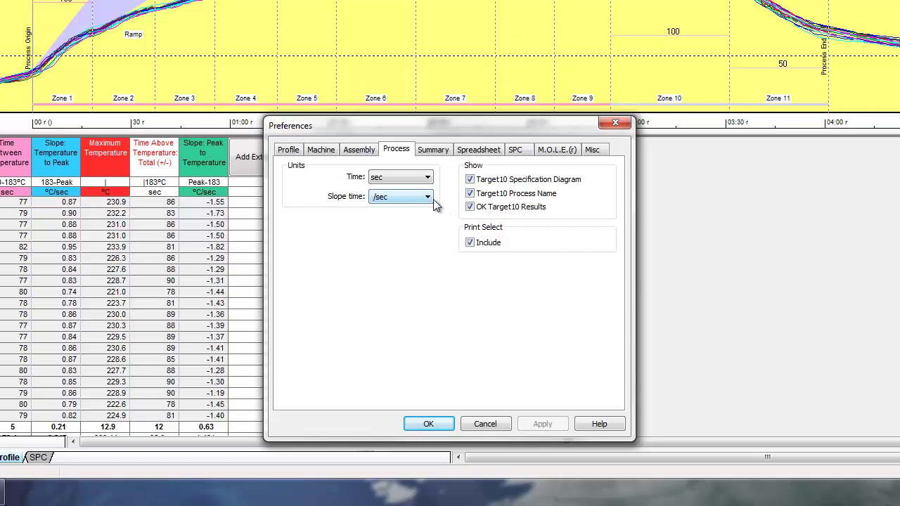
# - Check the Summary preferences, close the dialog without changes and display the data run's Summary worksheet
pyautogui.click(440, 151)
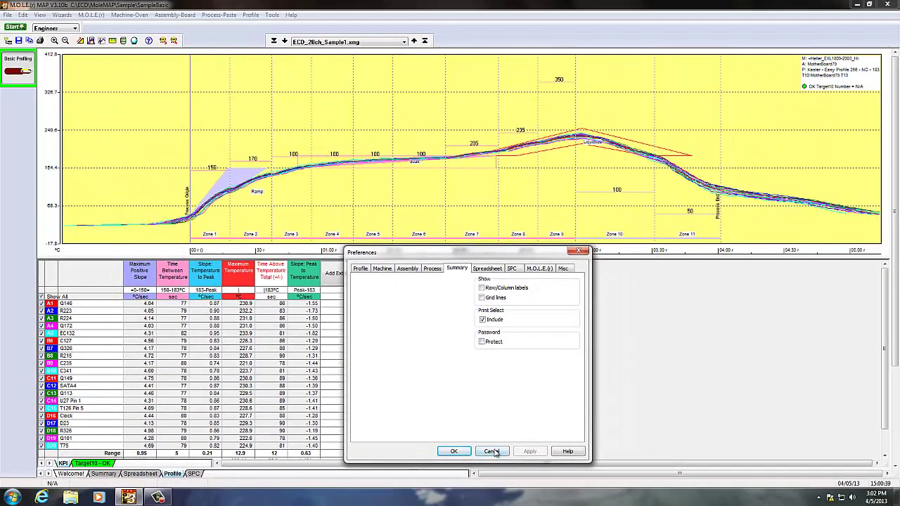
pyautogui.click(491, 452)
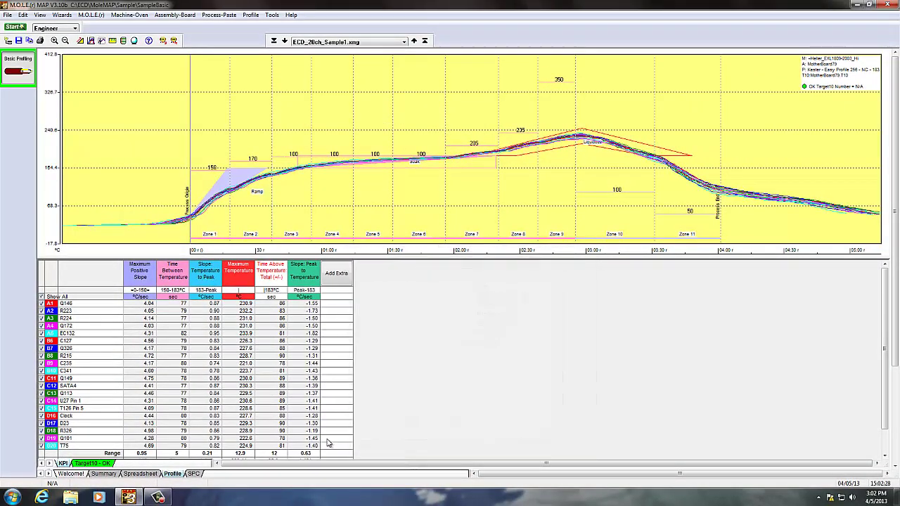
pyautogui.click(113, 474)
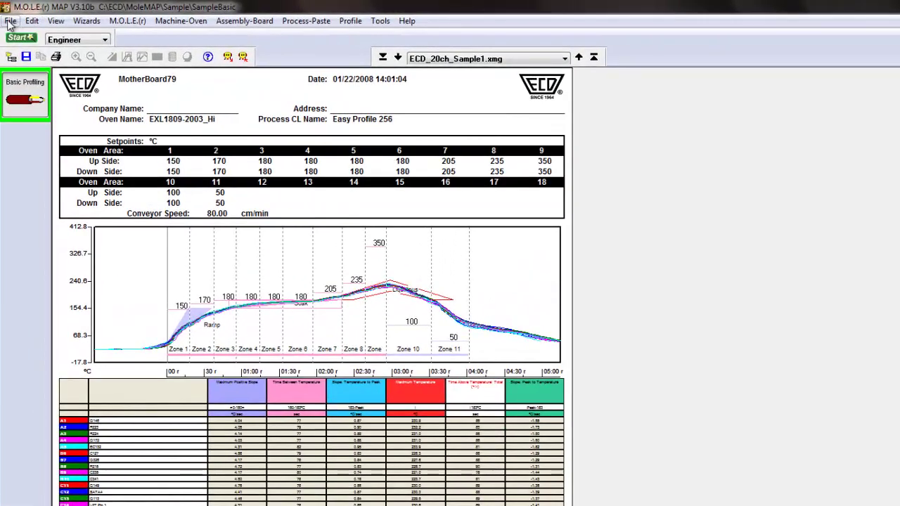
# - Enable Grid lines and Row/Column labels for the Summary worksheet in the preferences, applying each change
pyautogui.click(7, 15)
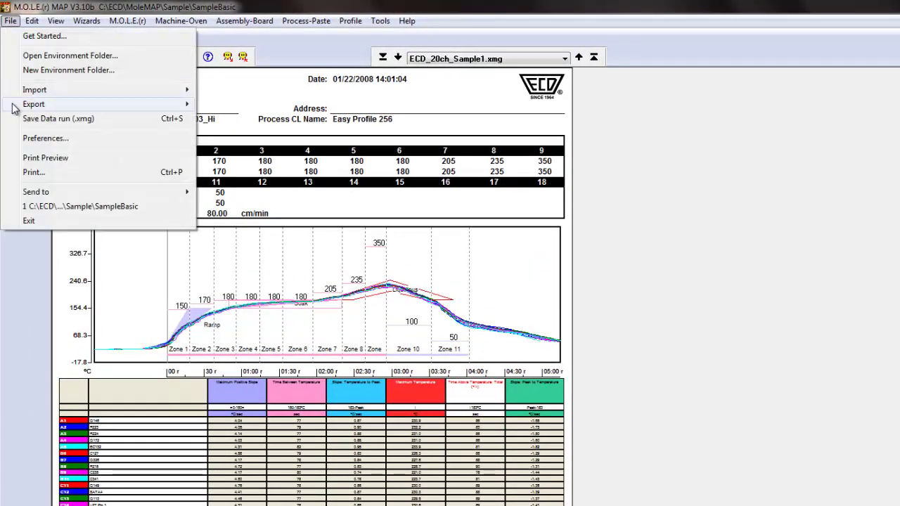
pyautogui.click(42, 138)
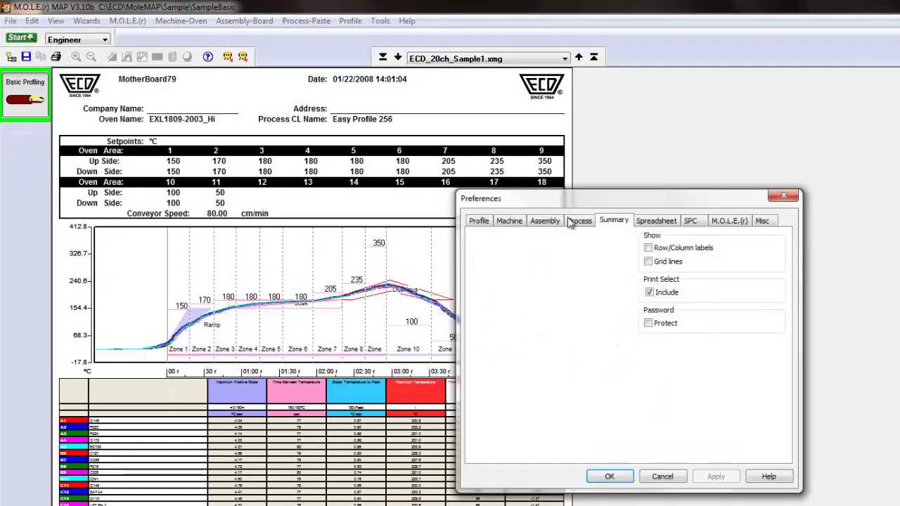
pyautogui.moveTo(658, 203); pyautogui.dragTo(816, 169)
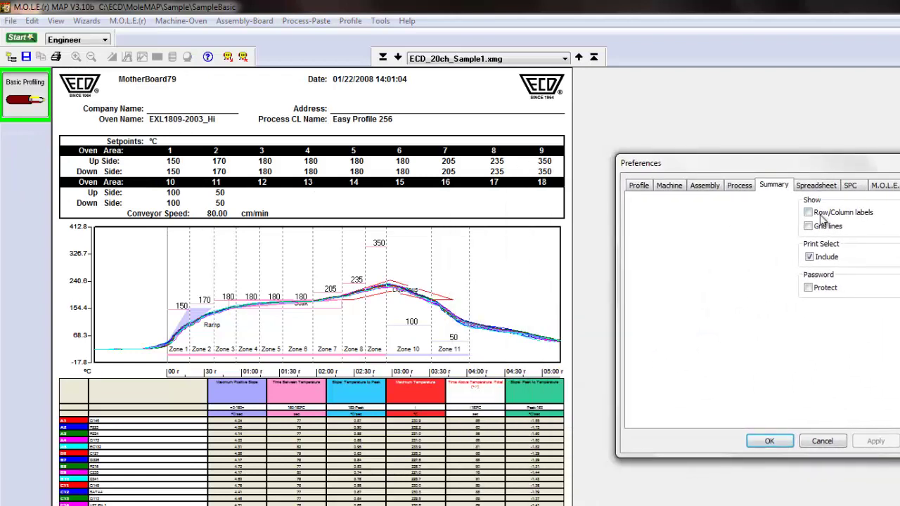
pyautogui.click(809, 226)
pyautogui.click(875, 443)
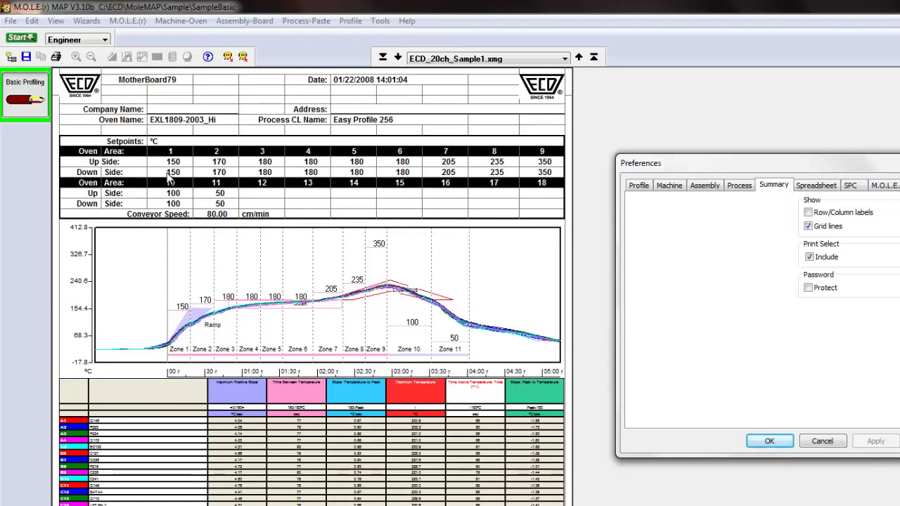
pyautogui.click(808, 213)
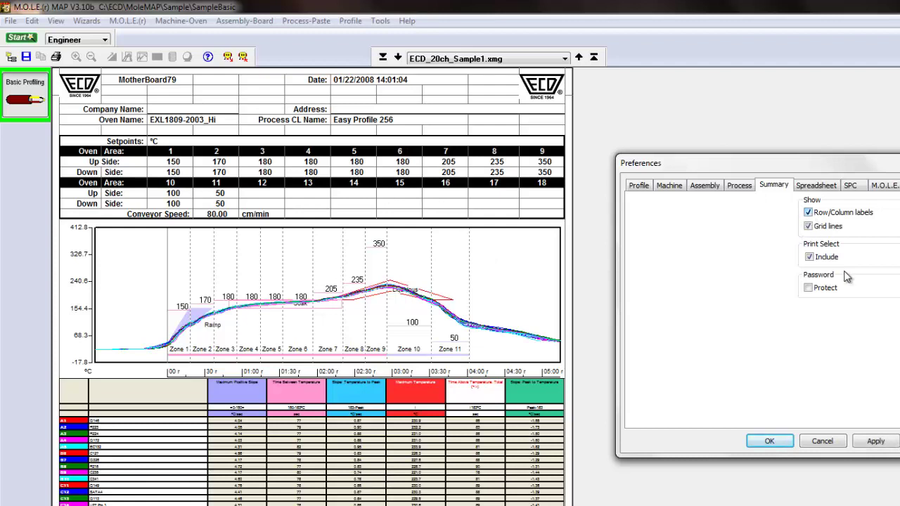
pyautogui.click(872, 442)
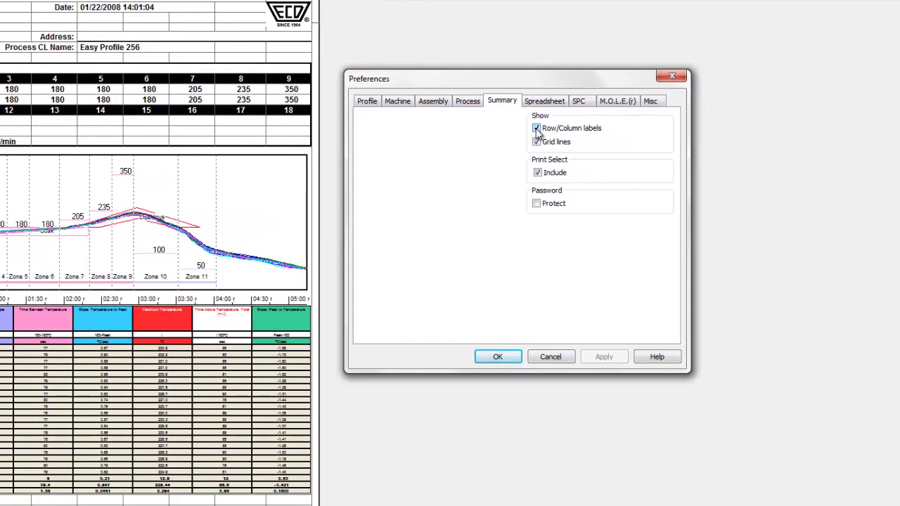
# - Turn off Row/Column labels and Grid lines for the Summary worksheet and apply the change
pyautogui.click(536, 128)
pyautogui.click(537, 142)
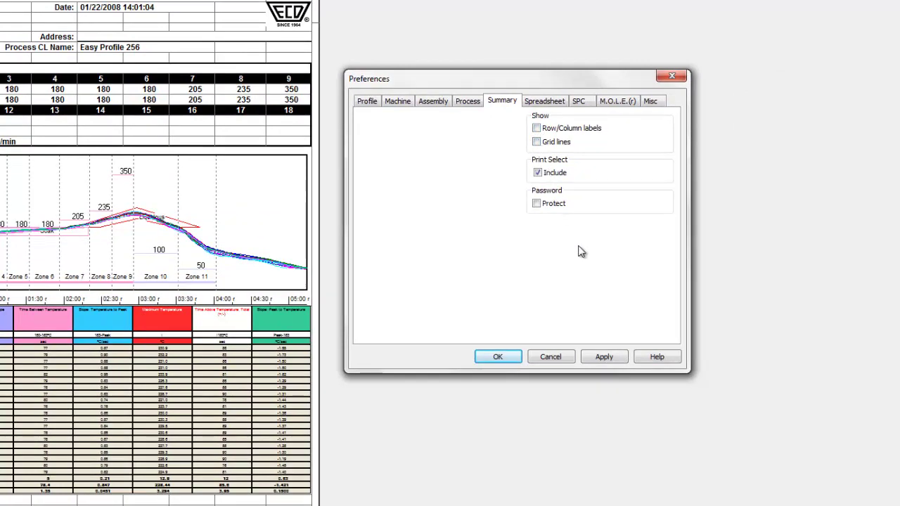
pyautogui.click(603, 357)
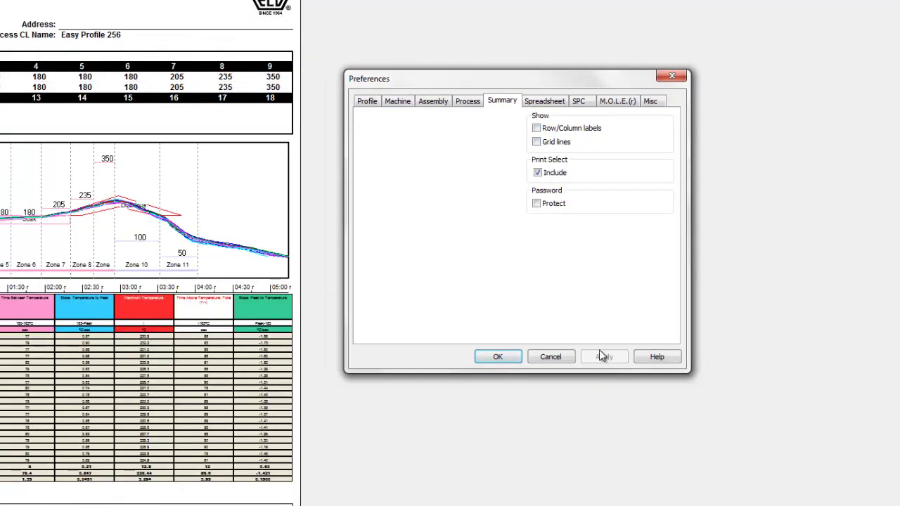
# - Check the Spreadsheet preferences, close the dialog and display the Spreadsheet worksheet
pyautogui.click(541, 104)
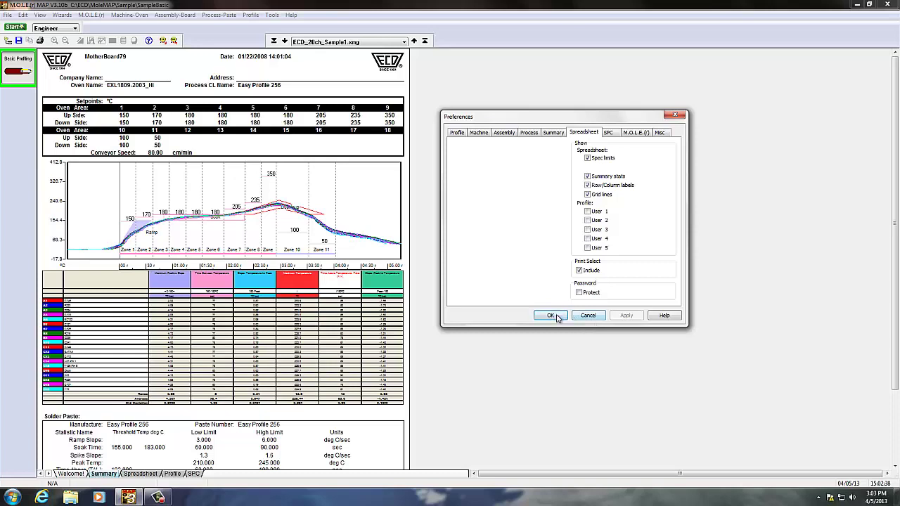
pyautogui.click(539, 323)
pyautogui.click(139, 474)
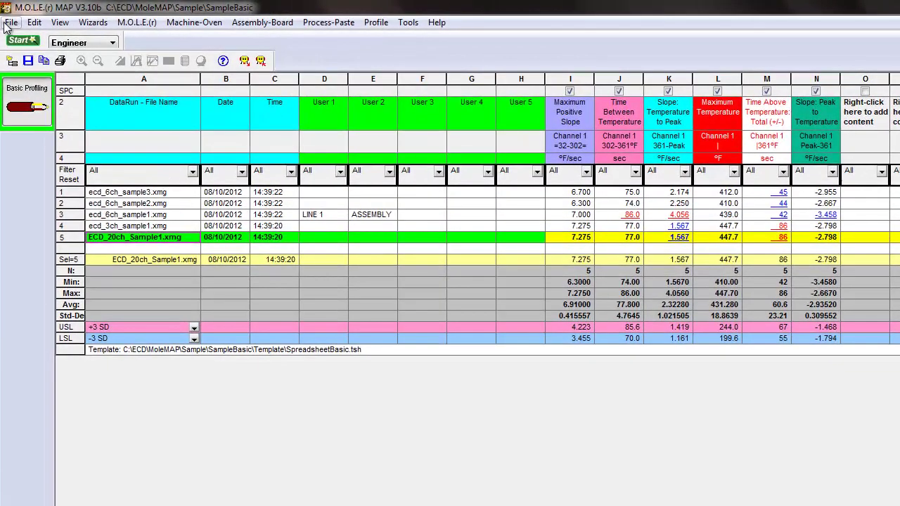
# - Turn the spreadsheet's Spec limits off and back on in the preferences, applying each change
pyautogui.click(5, 17)
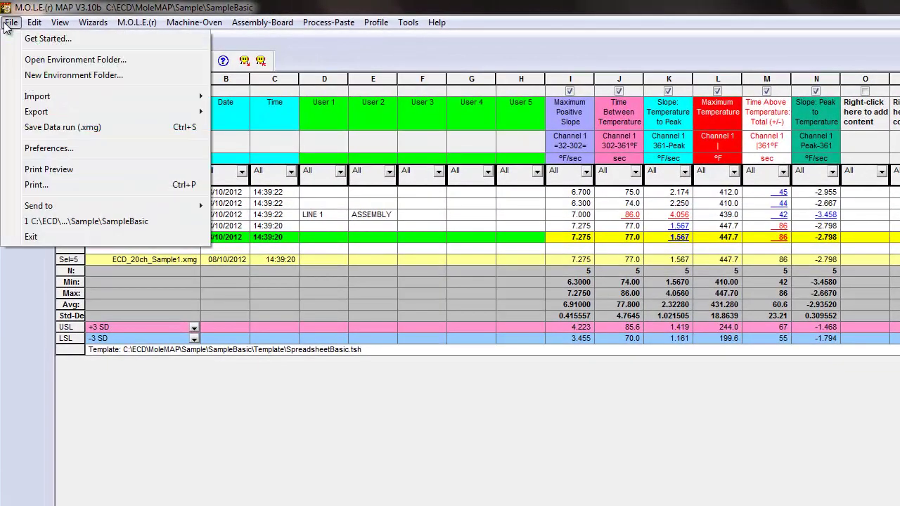
pyautogui.click(42, 148)
pyautogui.moveTo(532, 125); pyautogui.dragTo(683, 213)
pyautogui.click(739, 296)
pyautogui.click(739, 296)
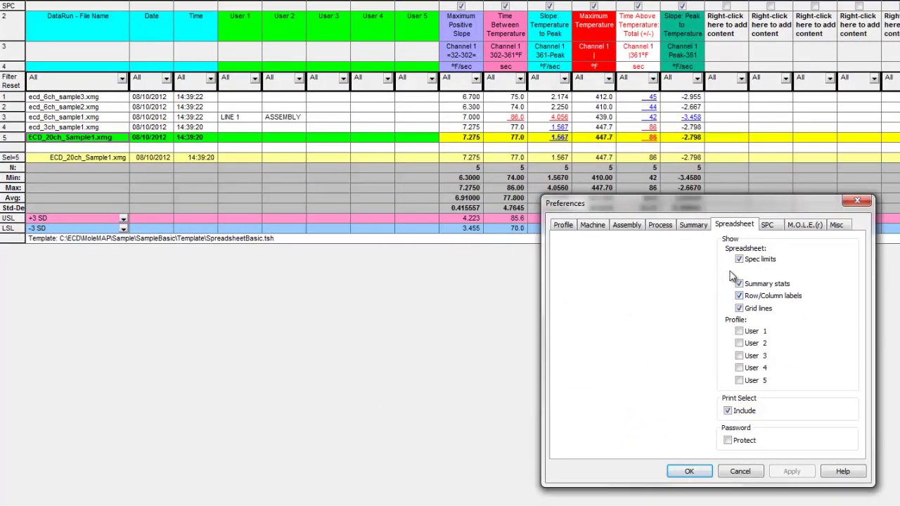
pyautogui.click(739, 259)
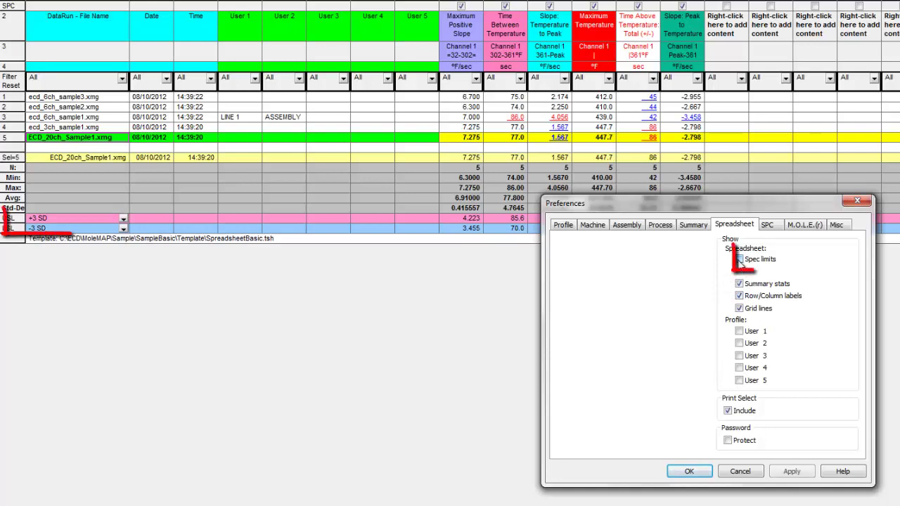
pyautogui.click(805, 475)
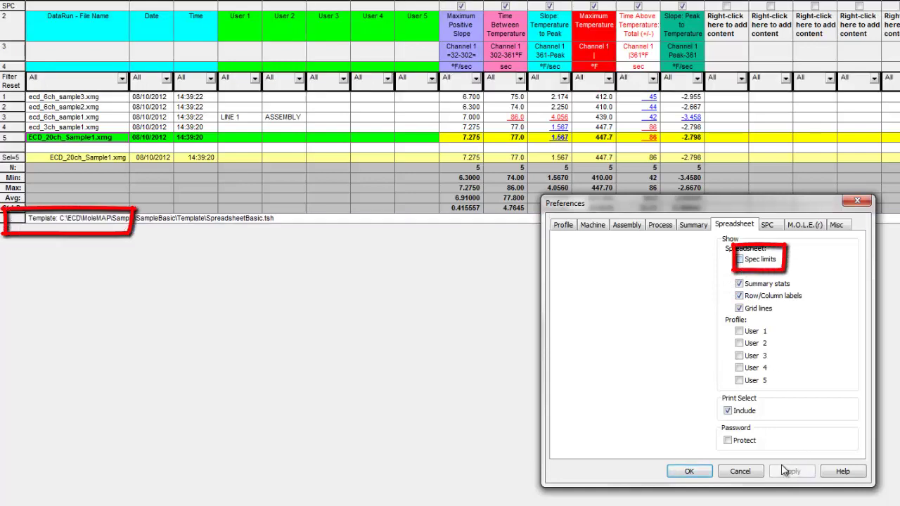
pyautogui.click(739, 259)
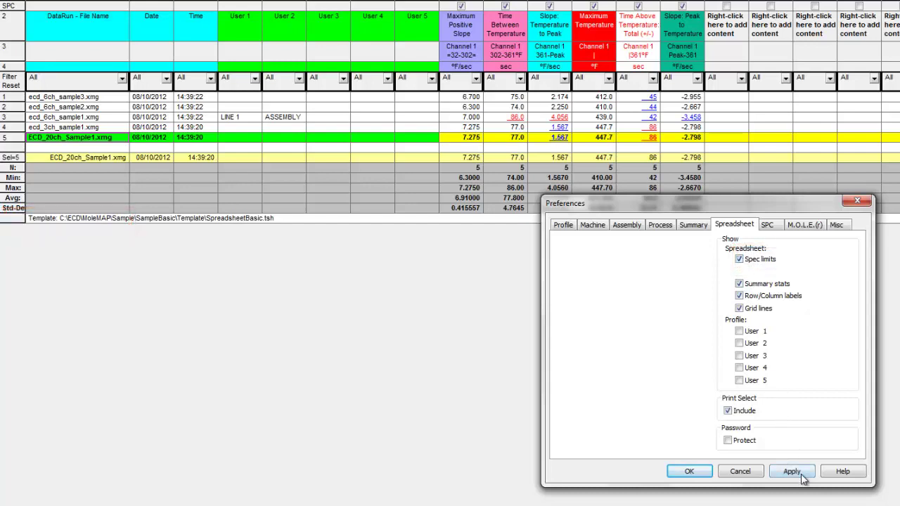
pyautogui.click(792, 472)
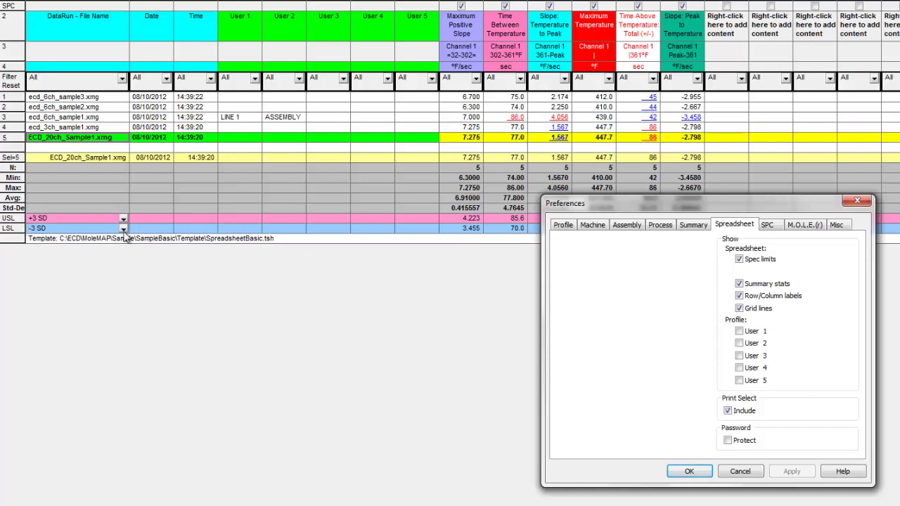
# - Turn off Summary stats for the Spreadsheet worksheet and close the preferences
pyautogui.click(738, 284)
pyautogui.moveTo(632, 205); pyautogui.dragTo(622, 257)
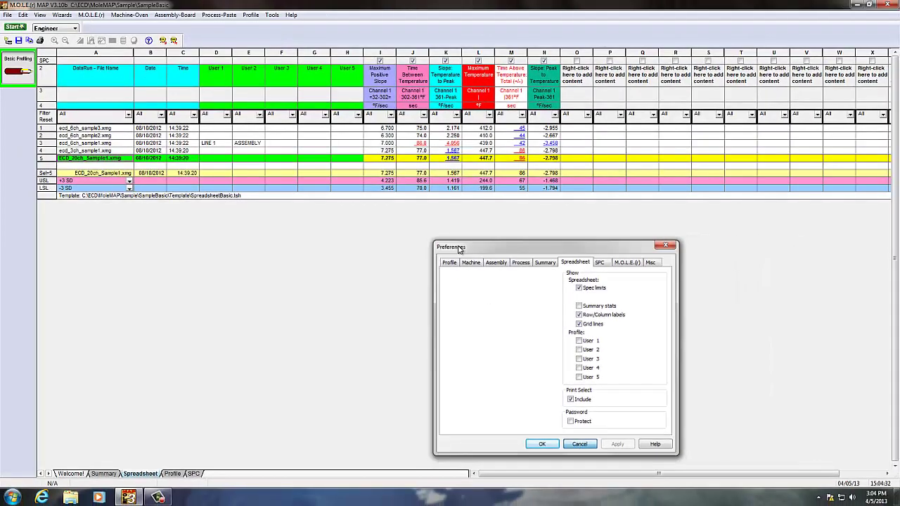
pyautogui.press('Return')
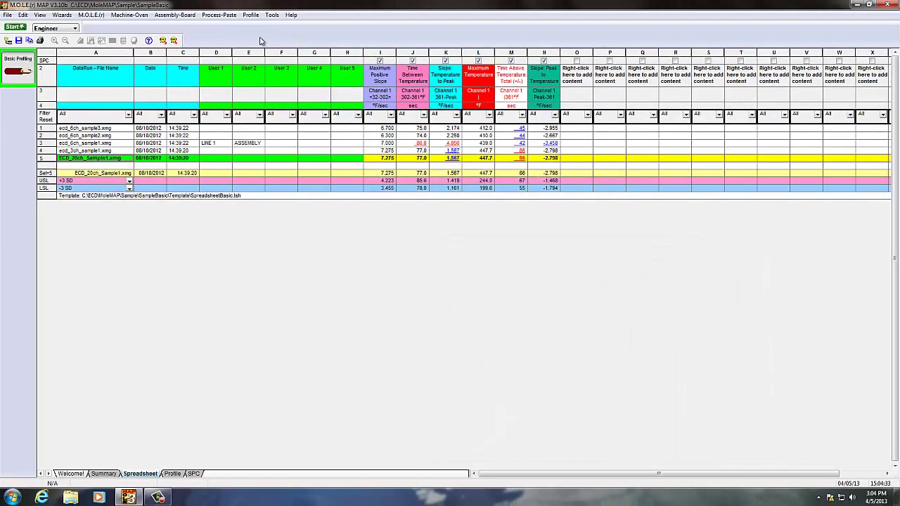
# - Widen the User 2 column to fit the full ASSEMBLY 479 entry and select the ecd_6ch_sample1.xmg data run
pyautogui.moveTo(265, 52); pyautogui.dragTo(282, 53)
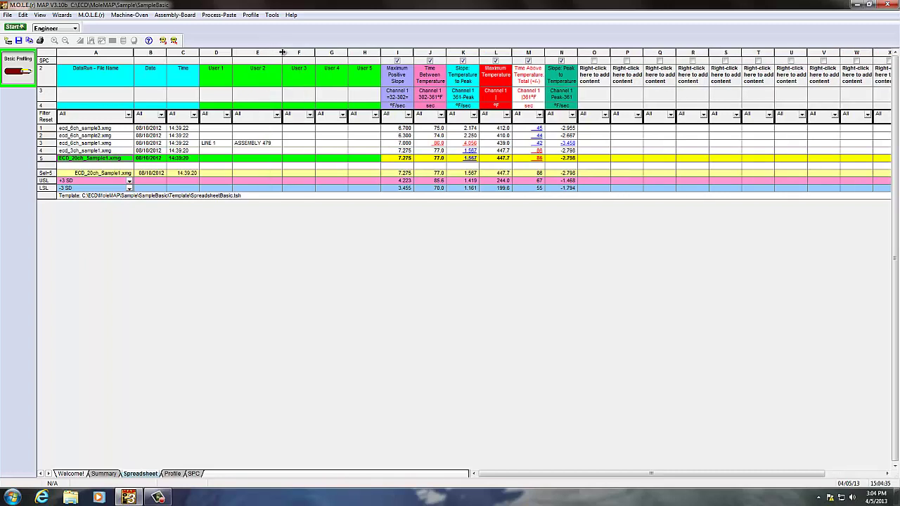
pyautogui.click(246, 145)
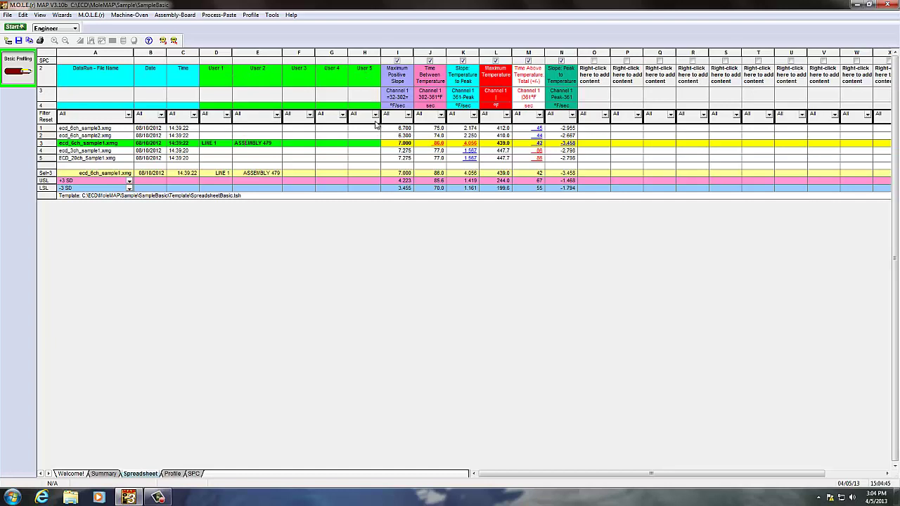
# - Check the SPC preferences, close the dialog and display the SPC worksheet
pyautogui.click(7, 15)
pyautogui.click(28, 92)
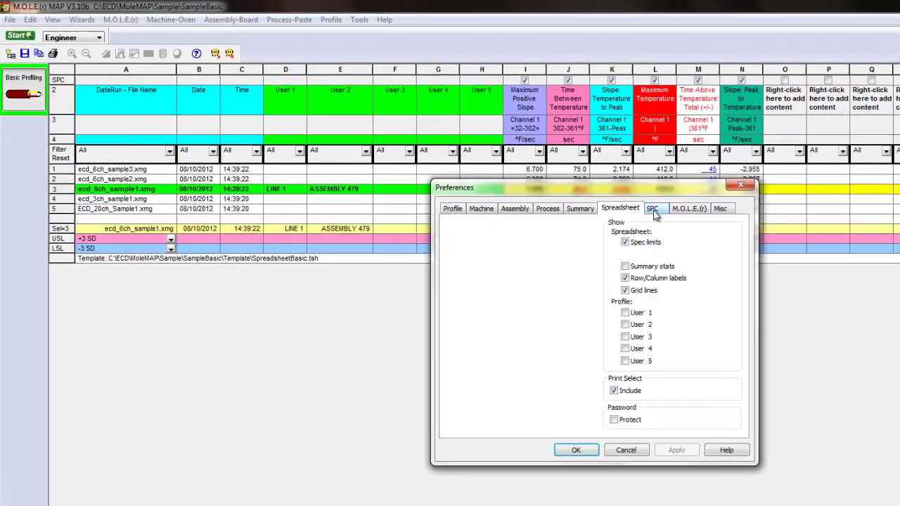
pyautogui.click(494, 159)
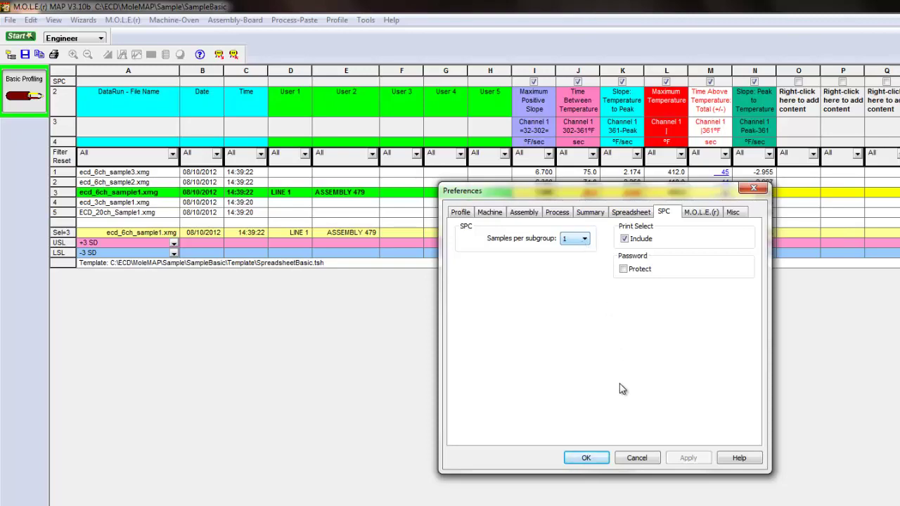
pyautogui.click(586, 457)
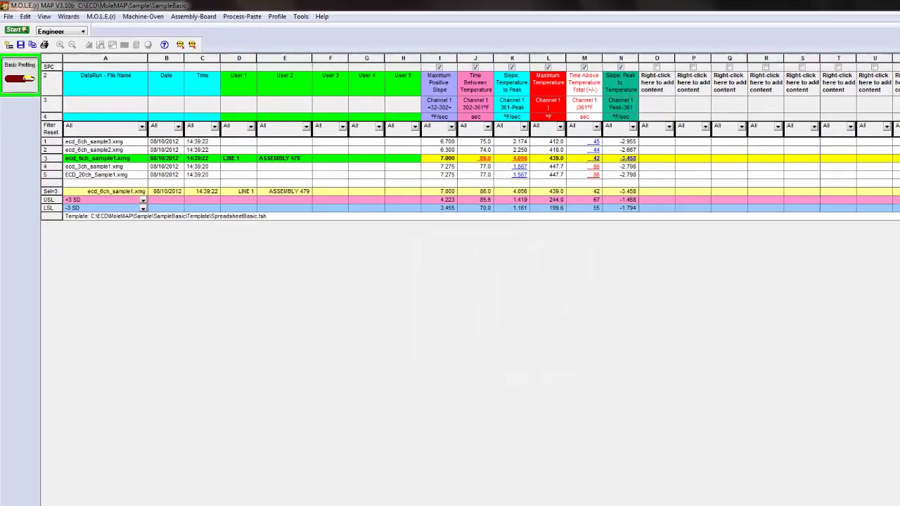
pyautogui.click(201, 495)
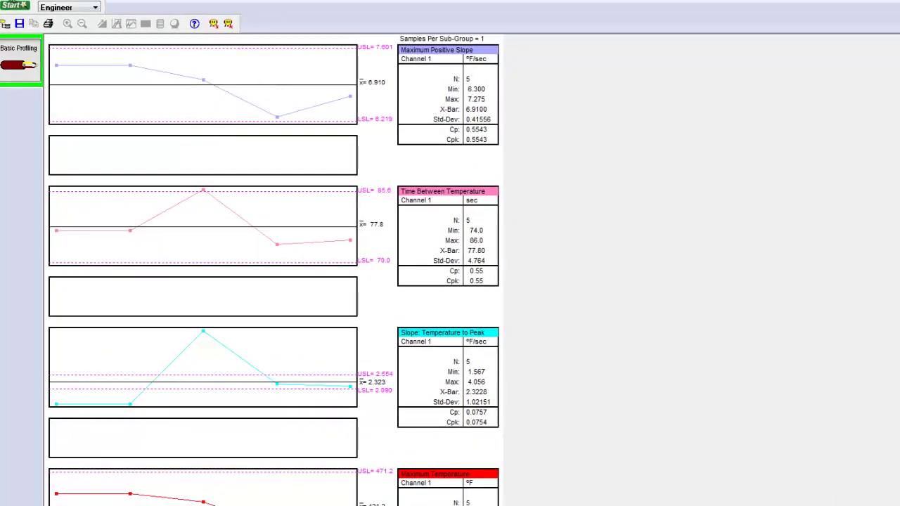
# - Set Samples per subgroup to 2 in the SPC preferences and apply the change
pyautogui.click(15, 4)
pyautogui.click(98, 104)
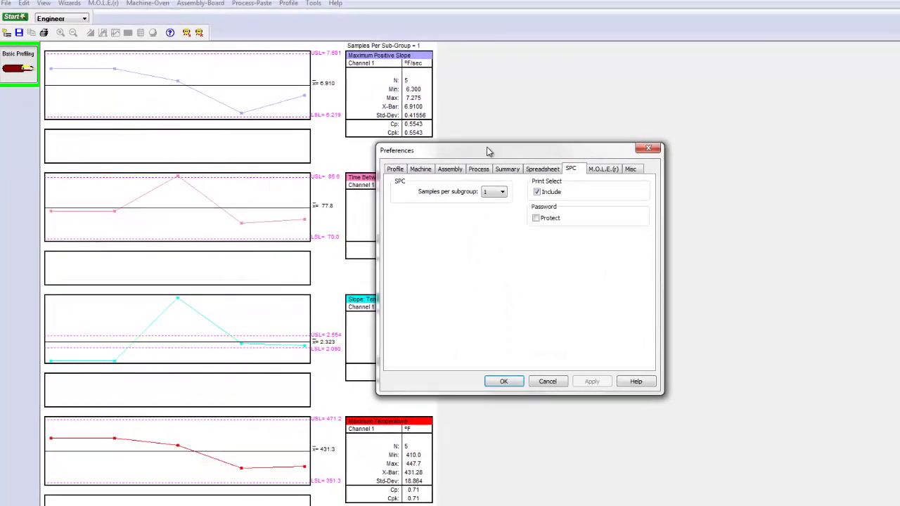
pyautogui.moveTo(438, 145); pyautogui.dragTo(541, 135)
pyautogui.click(539, 171)
pyautogui.click(533, 186)
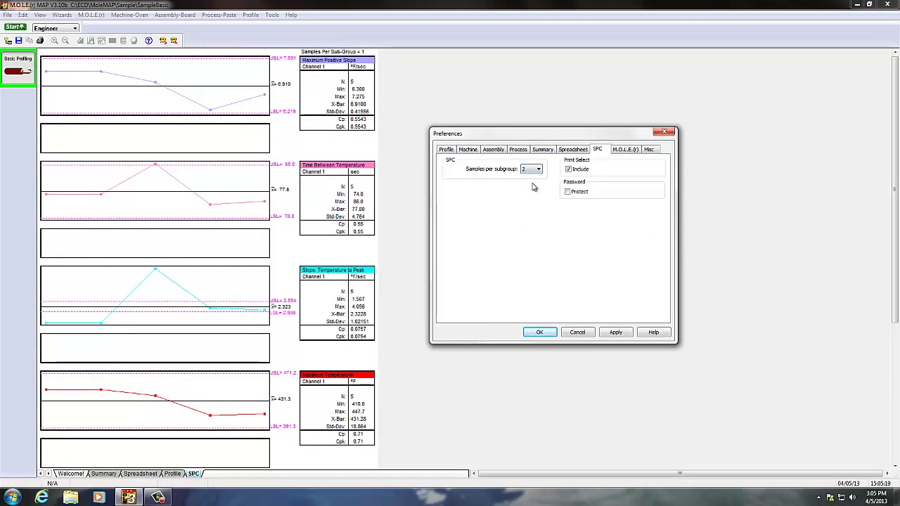
pyautogui.click(618, 334)
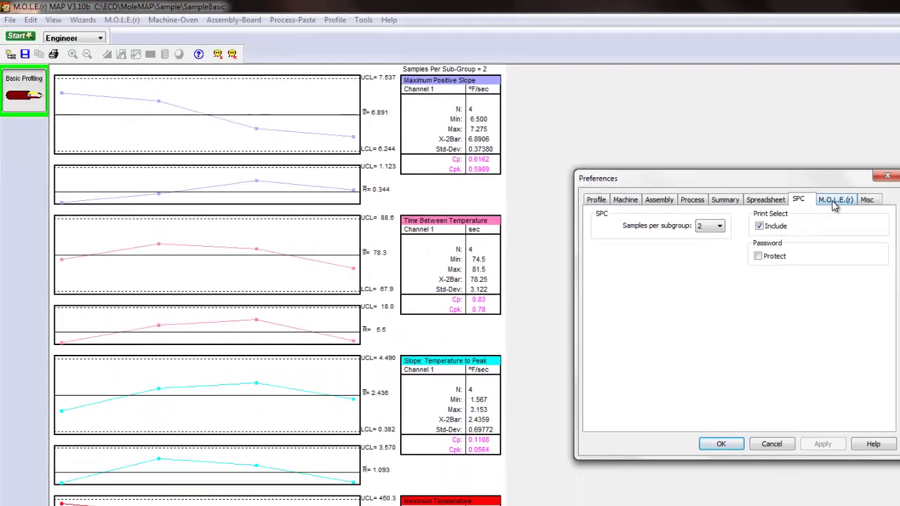
# - Set the Calibration Interval to 12 months in the M.O.L.E. preferences, apply it and close the dialog
pyautogui.click(778, 202)
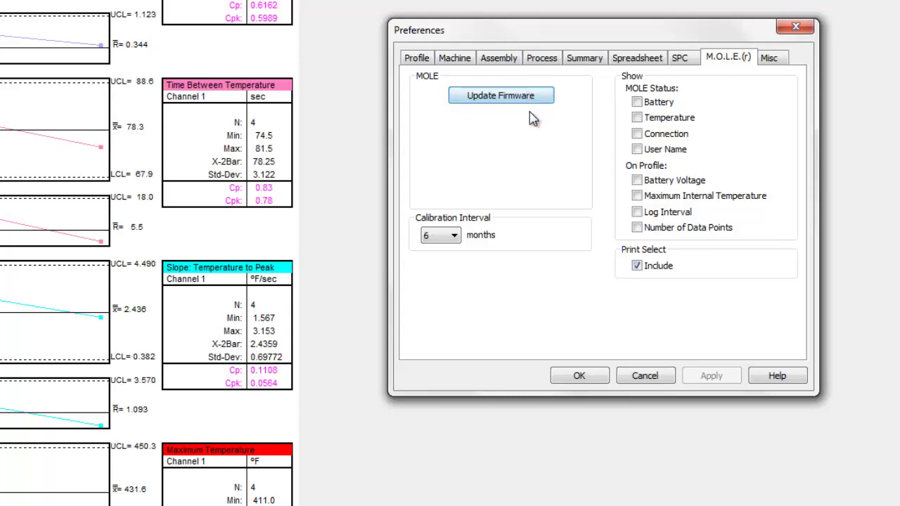
pyautogui.click(455, 239)
pyautogui.click(453, 260)
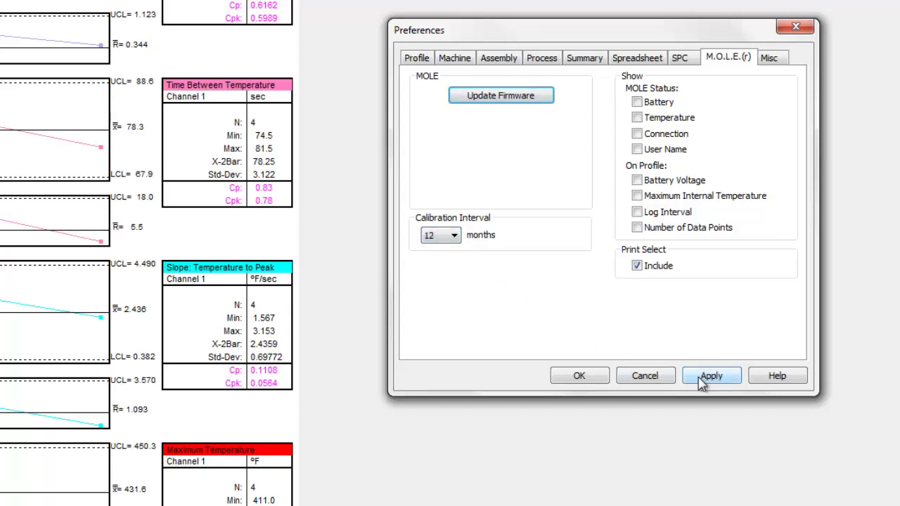
pyautogui.click(709, 376)
pyautogui.click(591, 377)
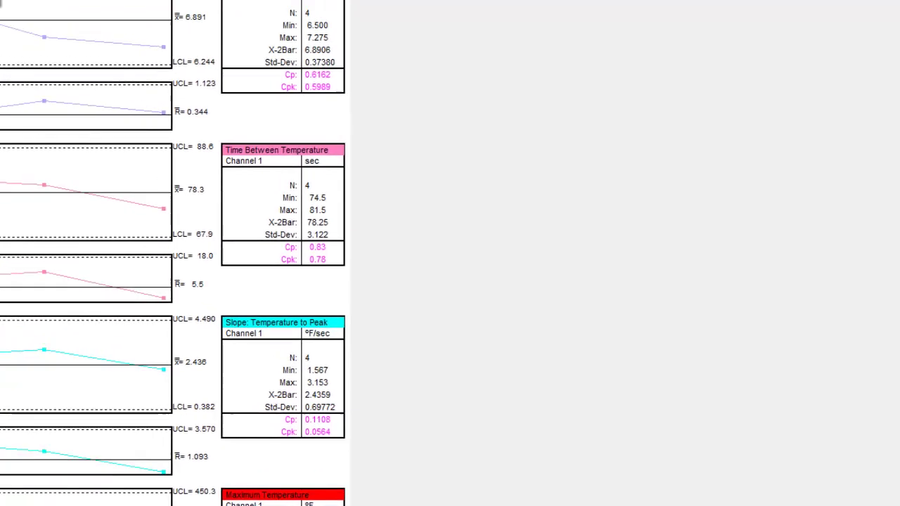
# - Examine the Instrument Status details for the M.O.L.E. and close the status dialog
pyautogui.click(8, 21)
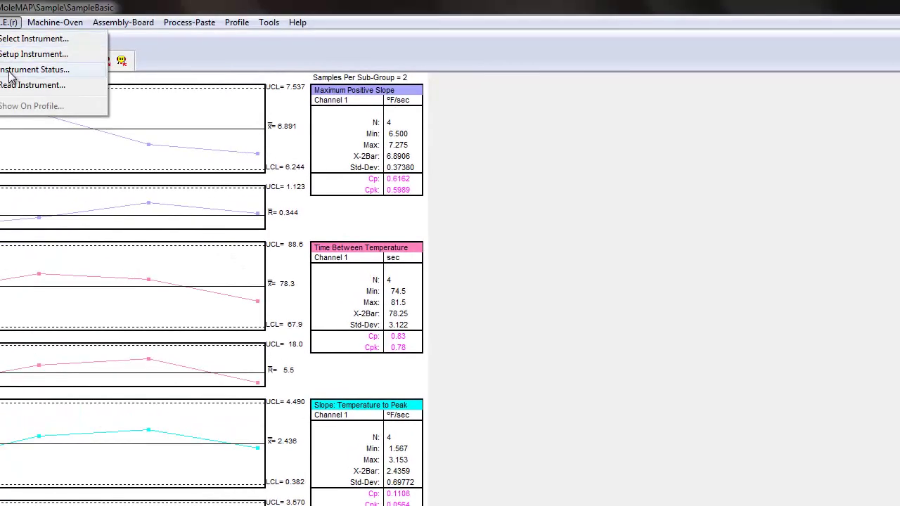
pyautogui.click(9, 72)
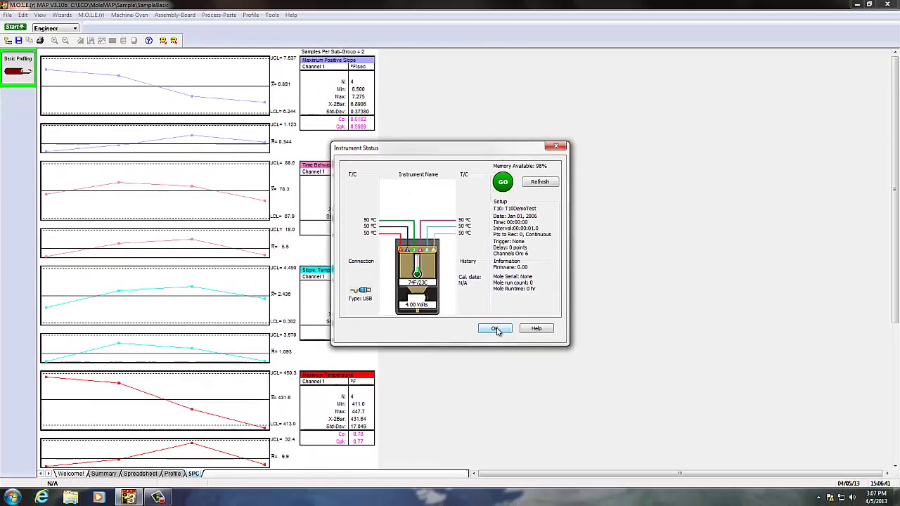
pyautogui.click(642, 427)
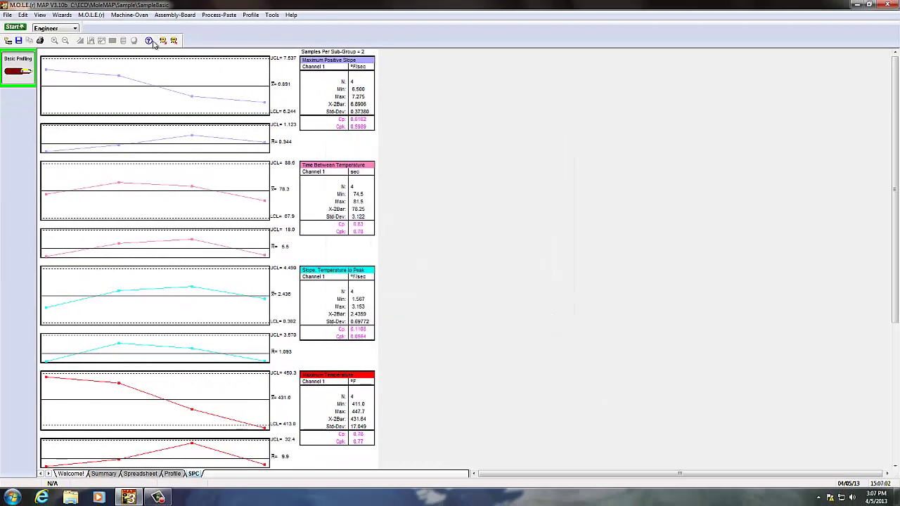
# - Reopen the M.O.L.E. preferences and check the Calibration Interval choices without changing the setting
pyautogui.click(14, 18)
pyautogui.click(17, 97)
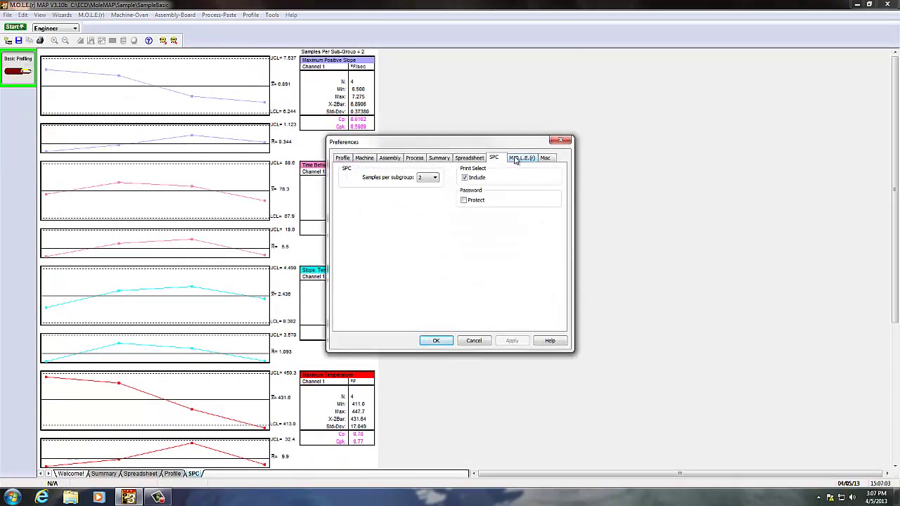
pyautogui.click(516, 158)
pyautogui.click(365, 260)
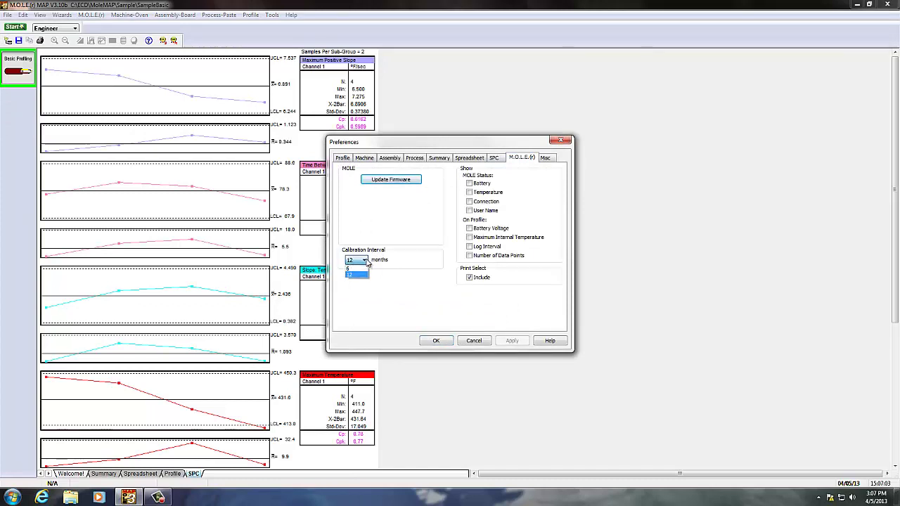
pyautogui.click(419, 263)
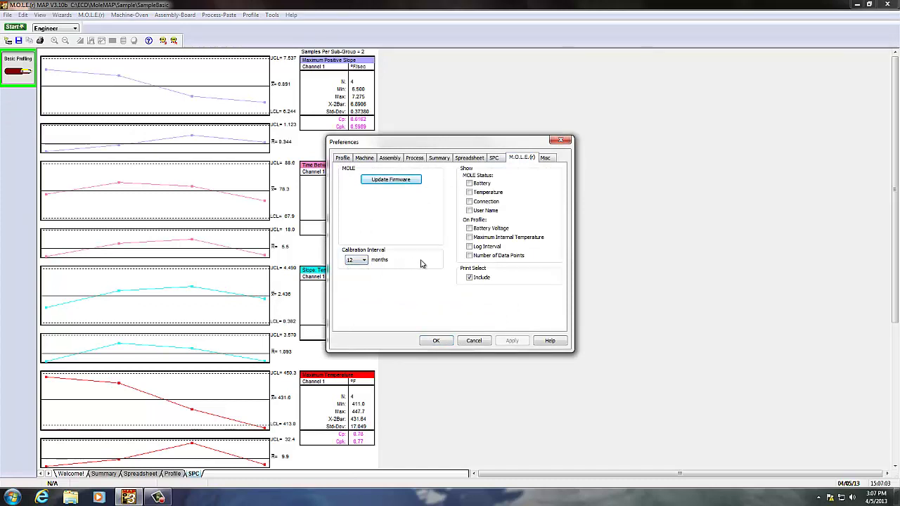
# - Enable Battery, Temperature, Connection and User Name under MOLE Status and apply the change
pyautogui.click(470, 184)
pyautogui.click(469, 192)
pyautogui.click(469, 201)
pyautogui.click(470, 210)
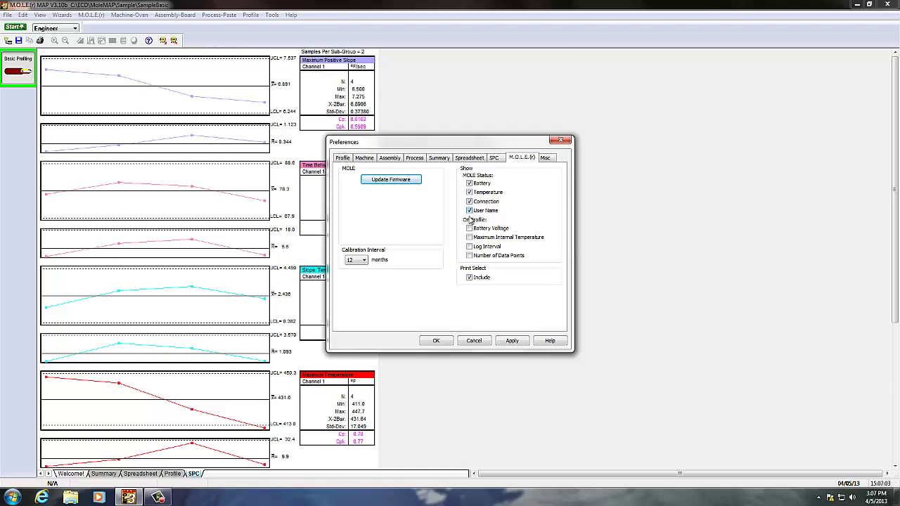
pyautogui.click(504, 341)
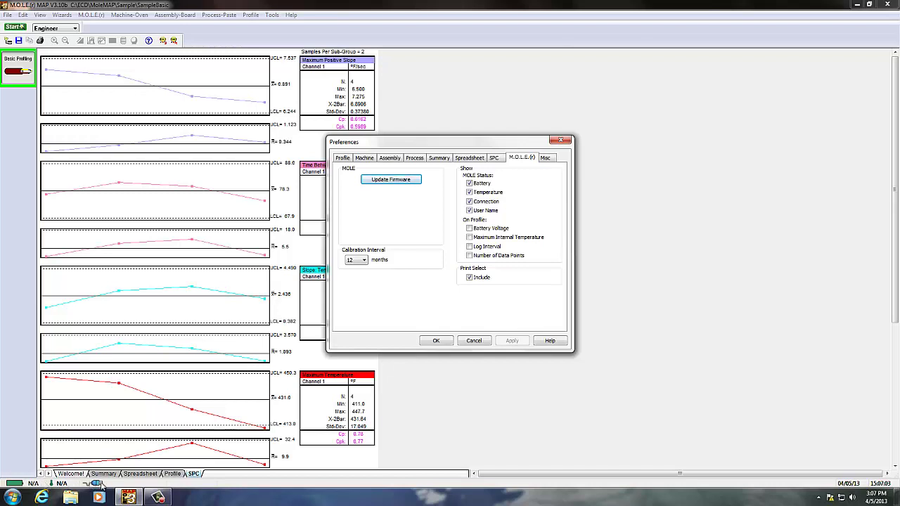
# - Turn off User Name, Connection and Temperature under MOLE Status and apply the change
pyautogui.click(469, 211)
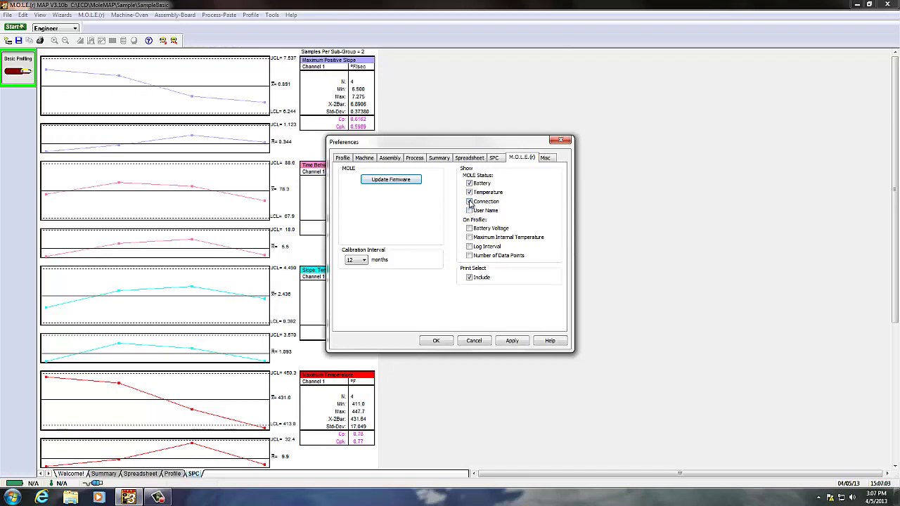
pyautogui.click(470, 202)
pyautogui.click(470, 192)
pyautogui.click(514, 343)
# - Enable Battery Voltage, Maximum Internal Temperature and Log Interval for display on the profile
pyautogui.click(469, 228)
pyautogui.click(469, 238)
pyautogui.click(470, 247)
# - Set the Number of Recent Files to 2 in the Misc preferences and close the dialog, accepting the changes
pyautogui.click(547, 158)
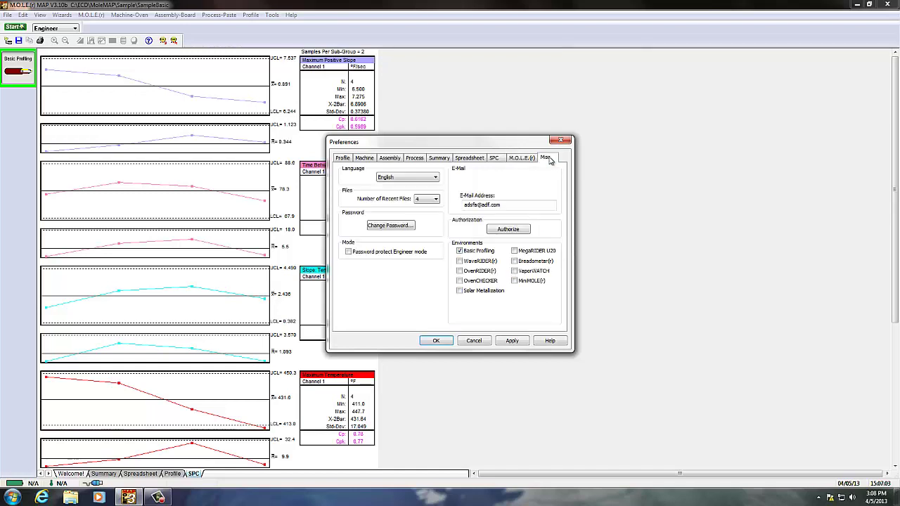
pyautogui.click(437, 201)
pyautogui.click(435, 208)
pyautogui.click(434, 340)
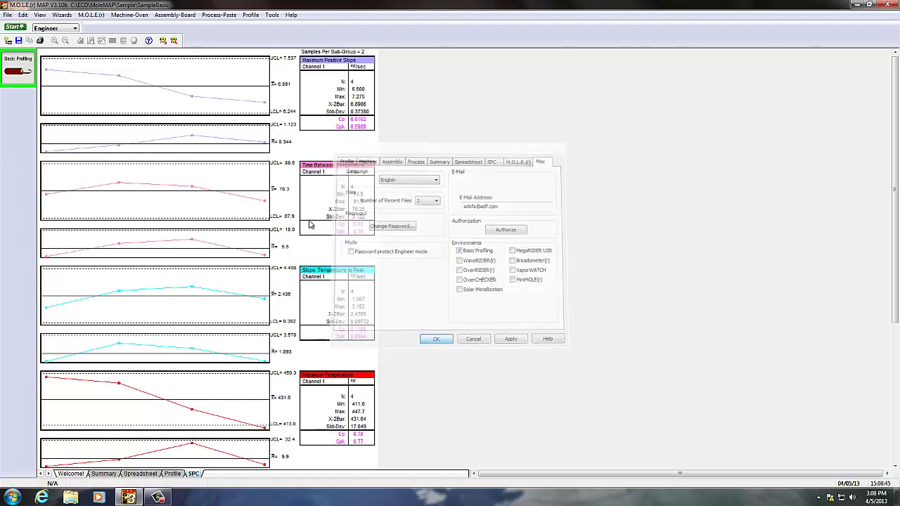
# - Switch from Engineer to Verify mode and look through its Profile, Spreadsheet and Welcome worksheets
pyautogui.click(74, 29)
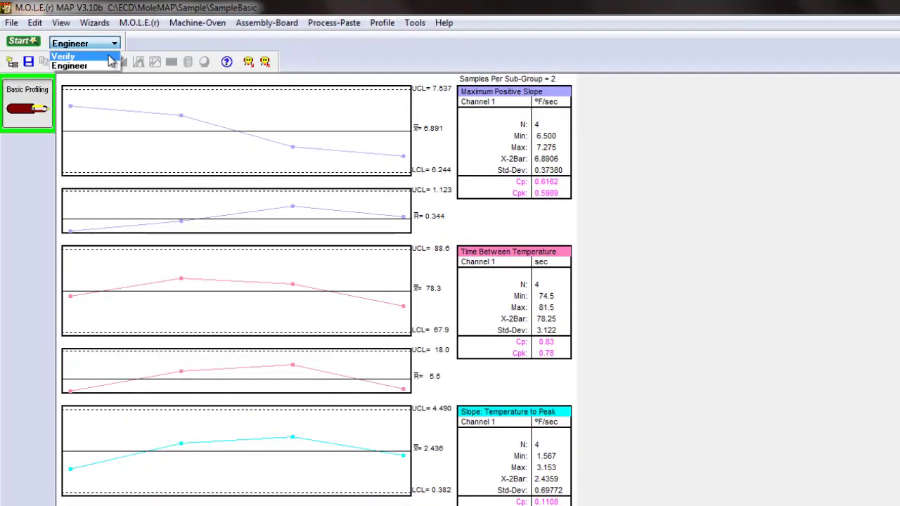
pyautogui.click(109, 57)
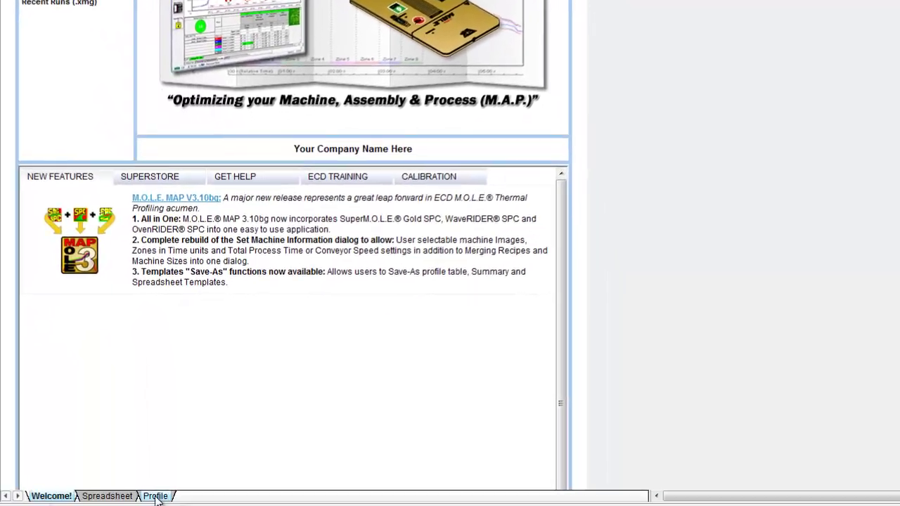
pyautogui.click(152, 492)
pyautogui.click(113, 481)
pyautogui.click(44, 481)
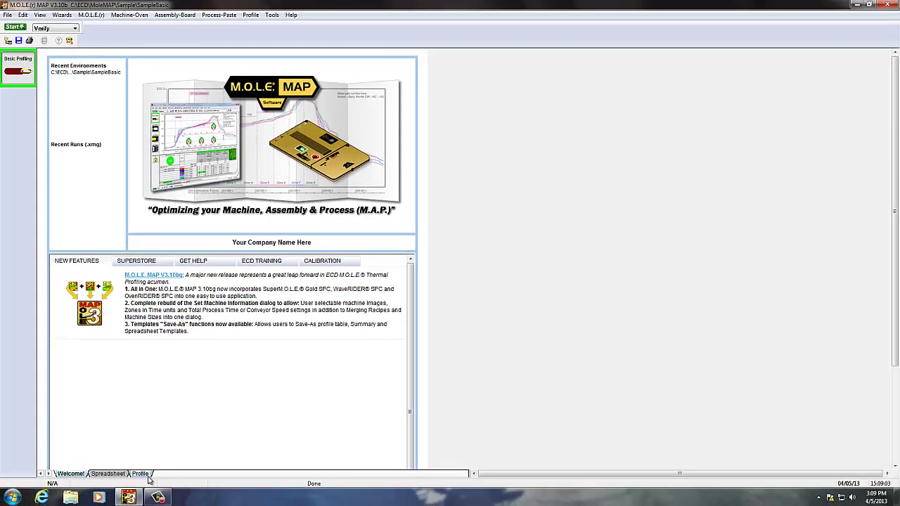
pyautogui.click(160, 481)
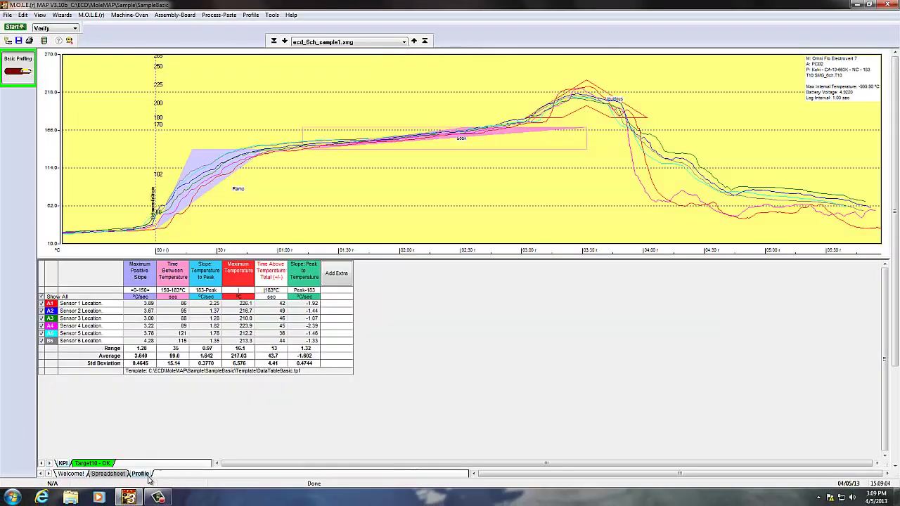
pyautogui.click(70, 473)
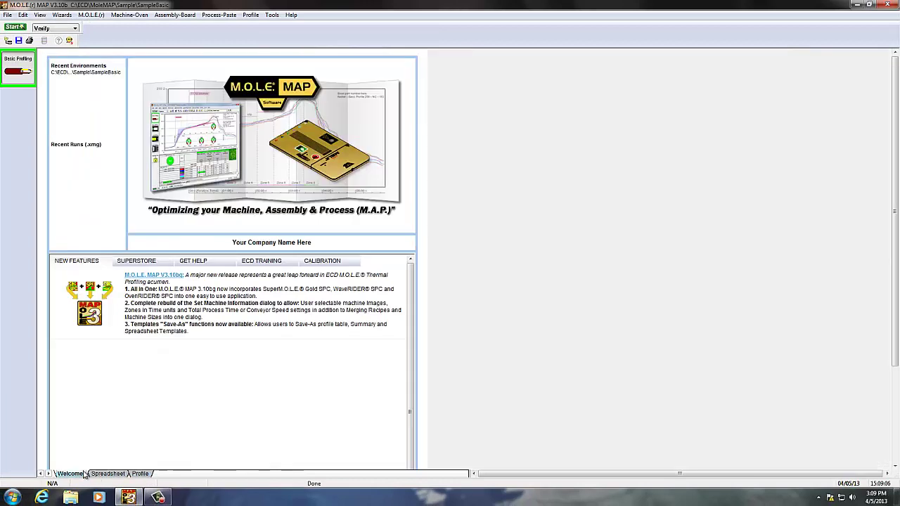
# - Switch back to Engineer mode and look through the SPC, Spreadsheet and Summary worksheets
pyautogui.click(53, 29)
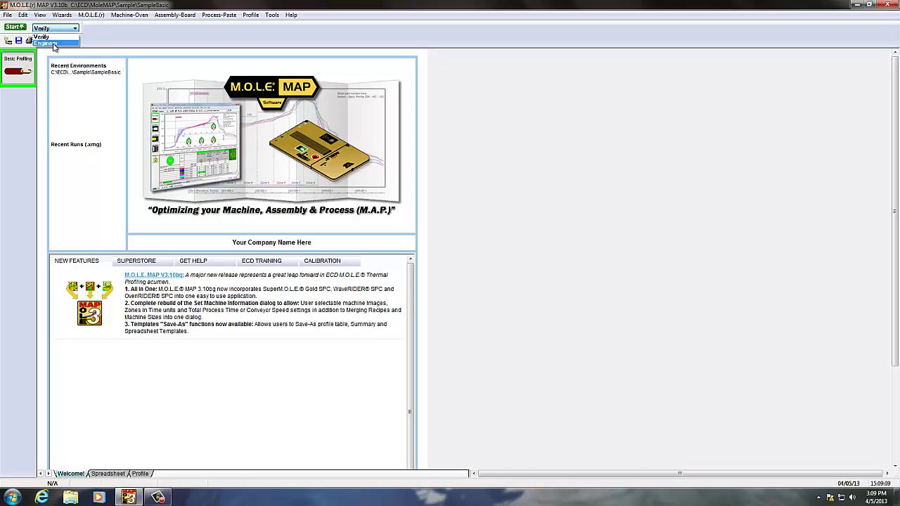
pyautogui.click(46, 43)
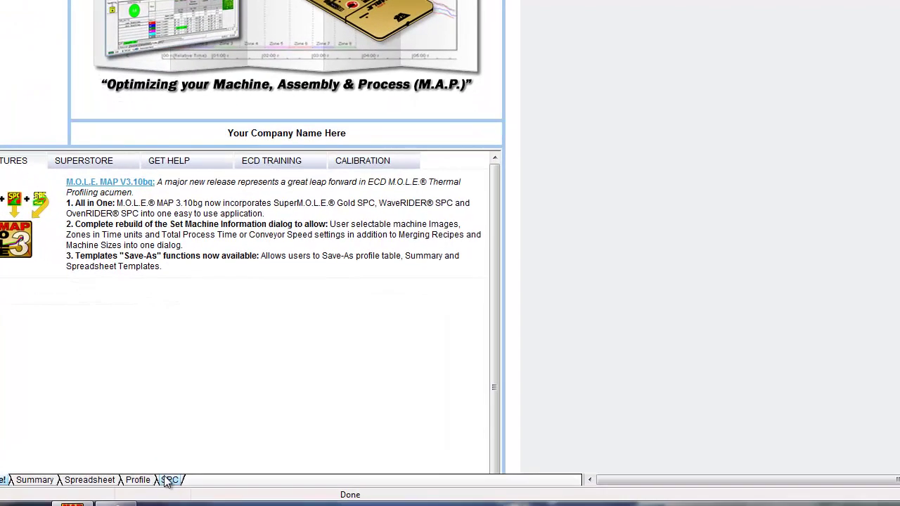
pyautogui.click(190, 474)
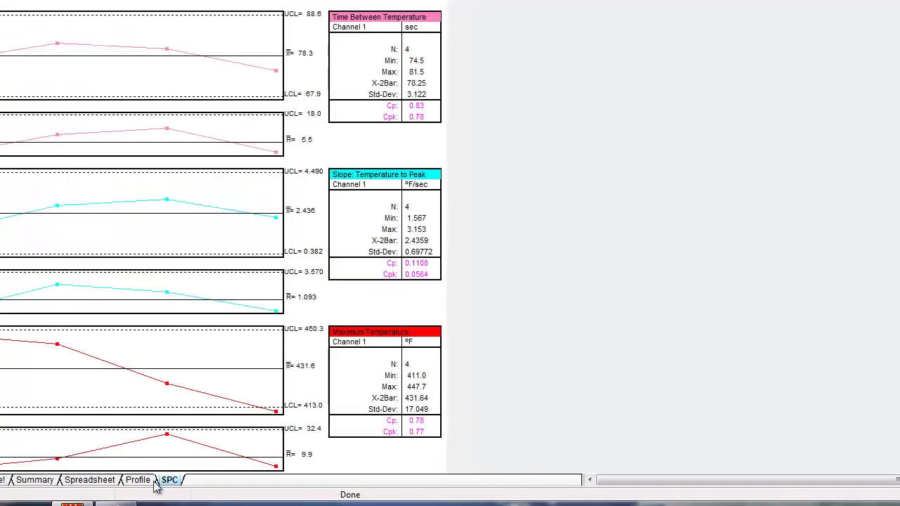
pyautogui.click(97, 481)
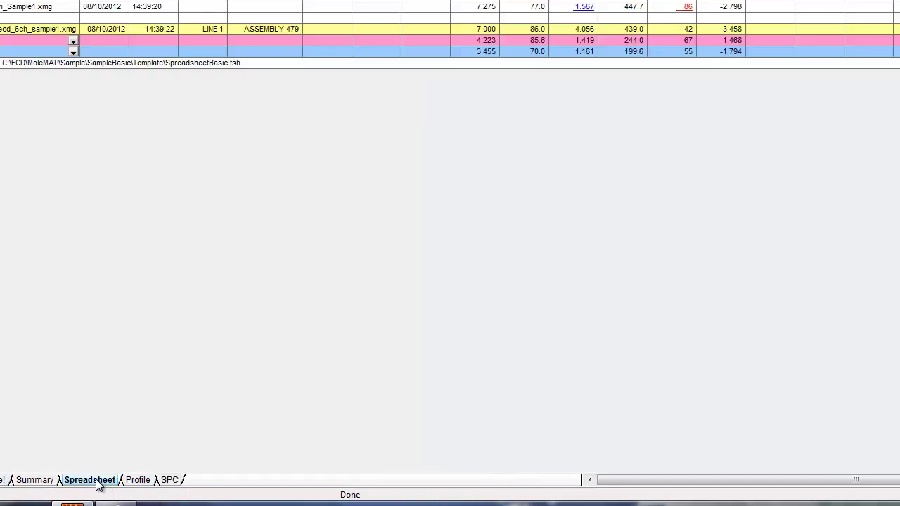
pyautogui.click(35, 480)
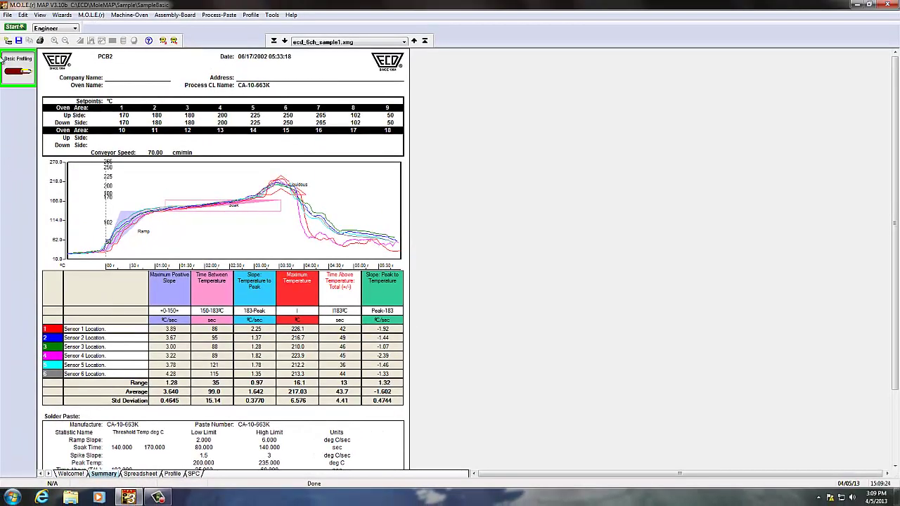
# - Examine the E-Mail Address setting in the Misc preferences and close the preferences without changing anything
pyautogui.click(7, 15)
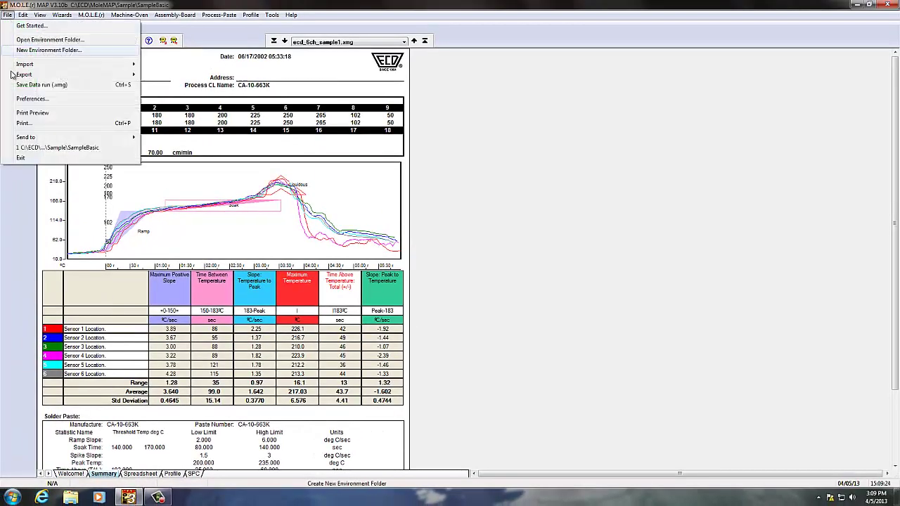
pyautogui.click(23, 99)
pyautogui.click(533, 158)
pyautogui.click(545, 159)
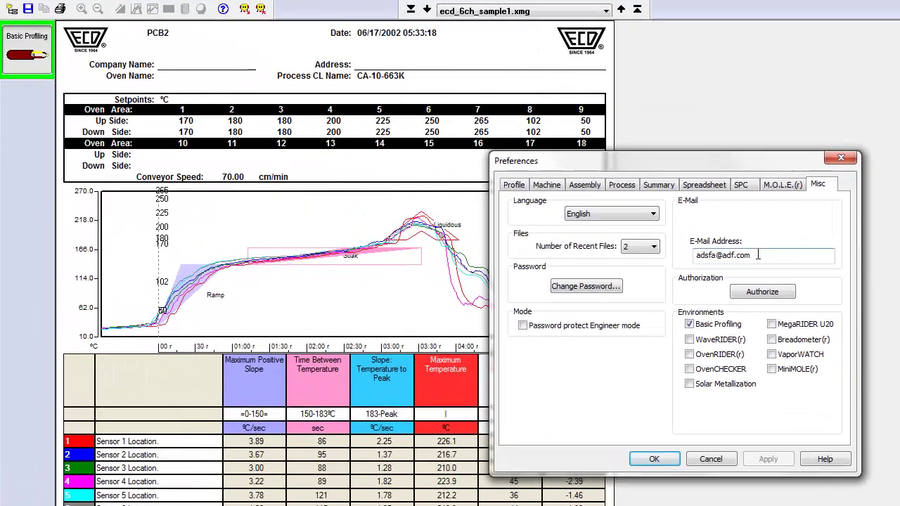
pyautogui.doubleClick(730, 254)
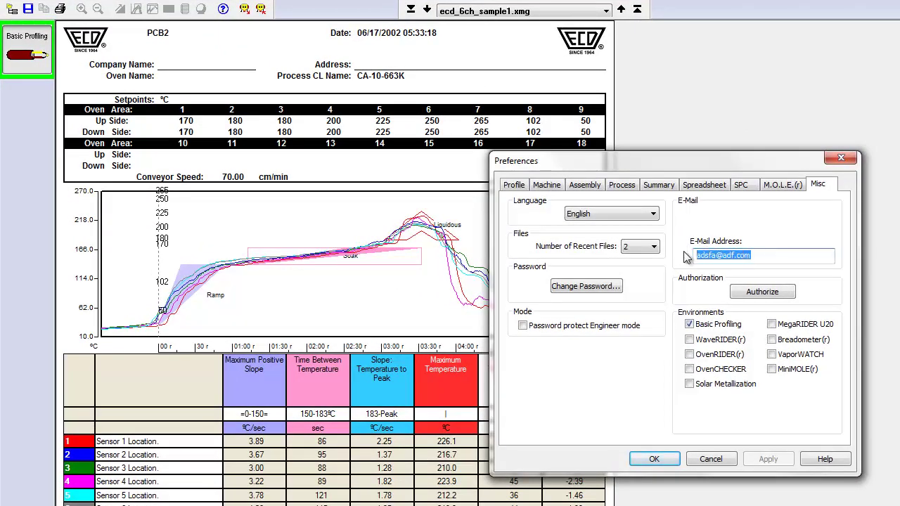
pyautogui.click(729, 254)
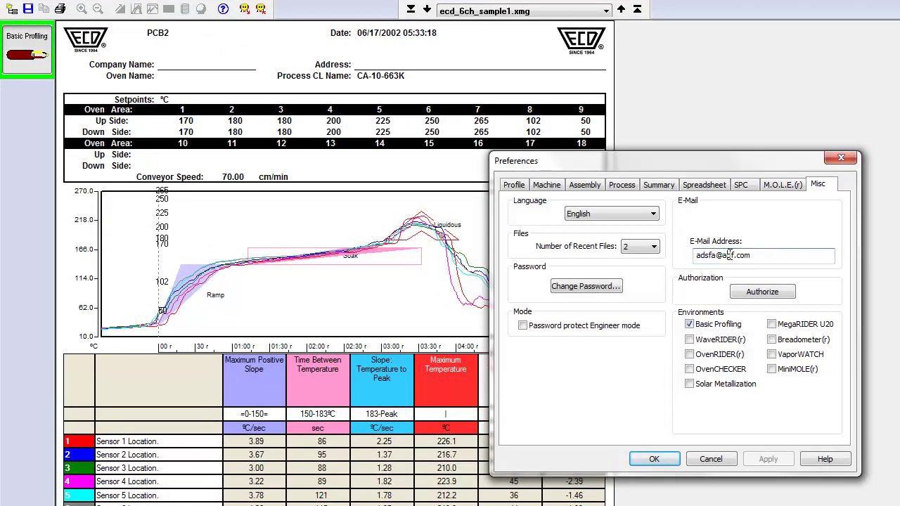
pyautogui.click(708, 464)
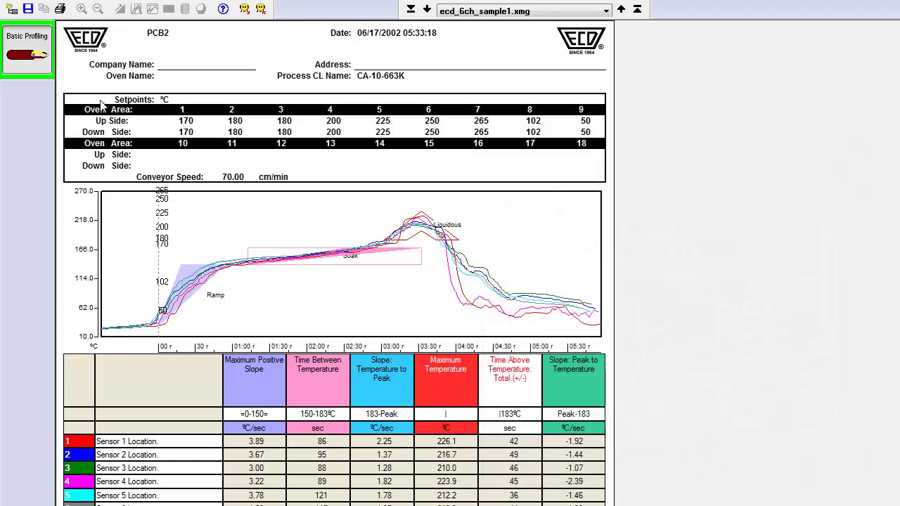
# - Try to send the data run (.XMG) by e-mail to the preset recipient address
pyautogui.hotkey('alt', 'f')
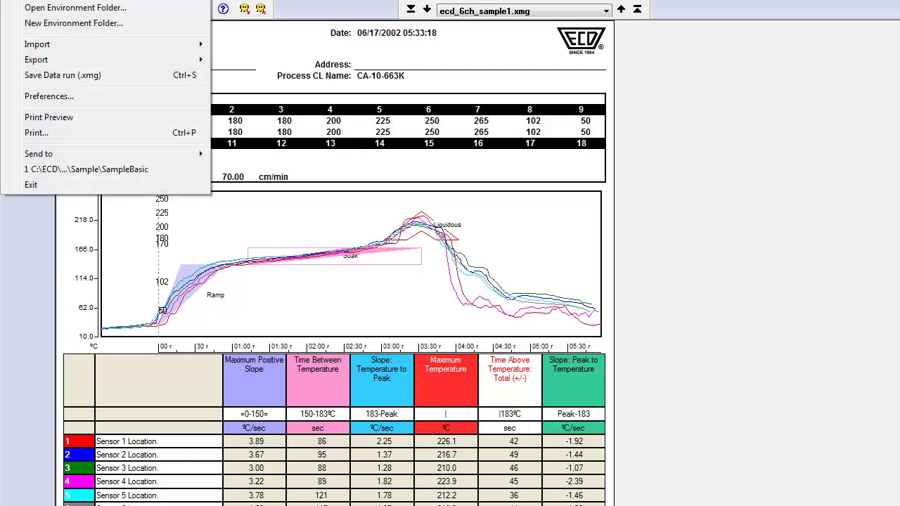
pyautogui.moveTo(9, 153)
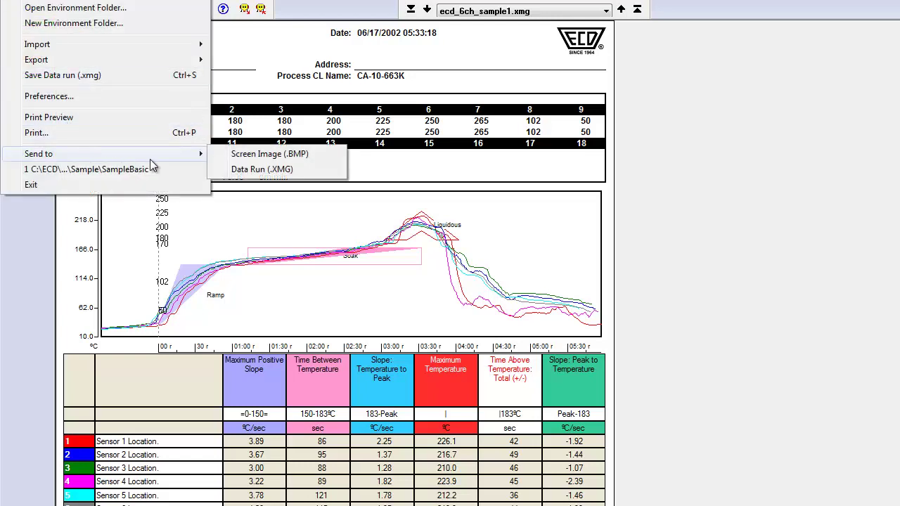
pyautogui.click(250, 169)
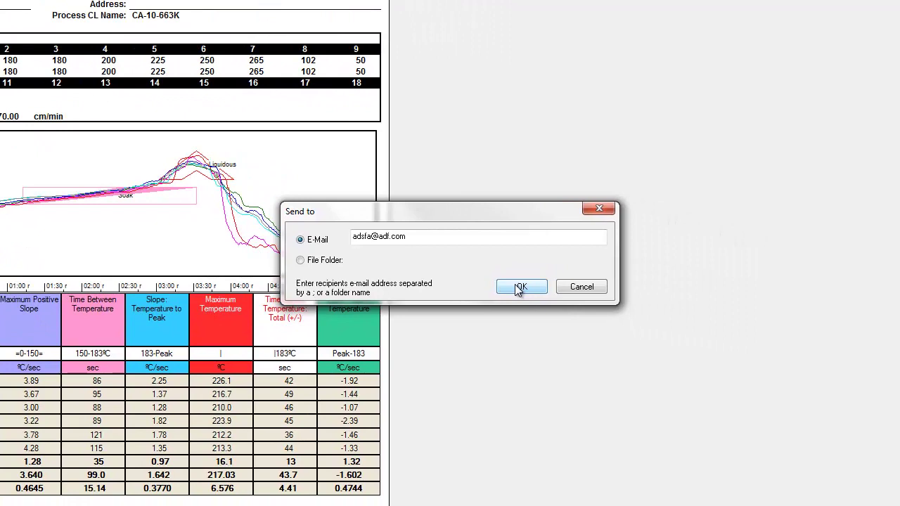
pyautogui.click(585, 308)
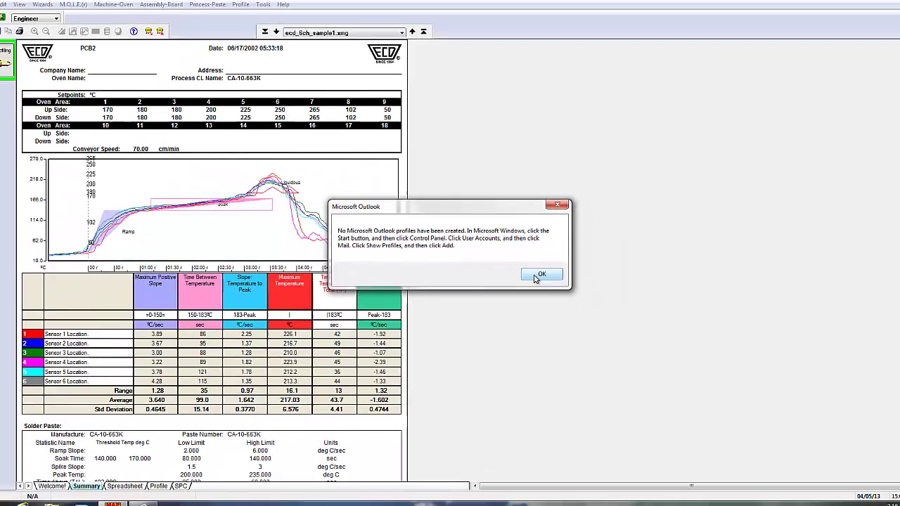
pyautogui.click(578, 297)
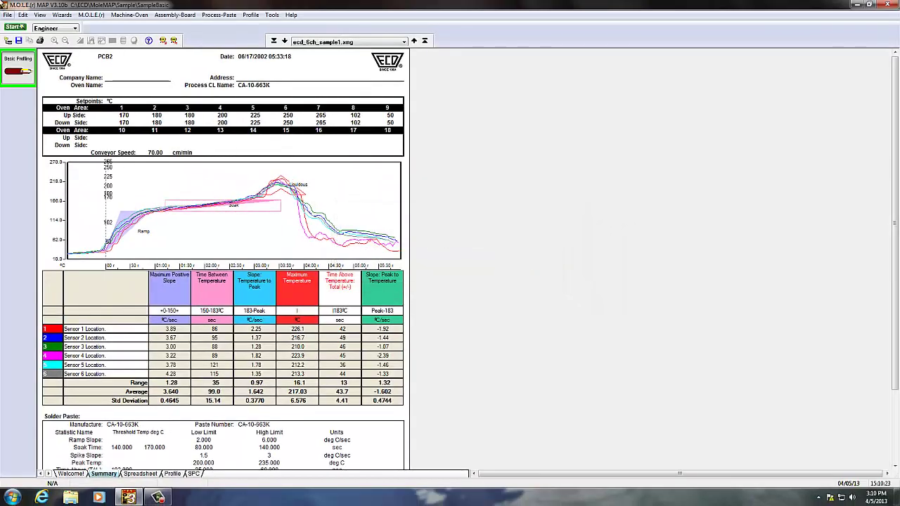
# - Examine the MAP Authorization dialog from the Misc preferences and close it without entering an unlock key
pyautogui.click(7, 14)
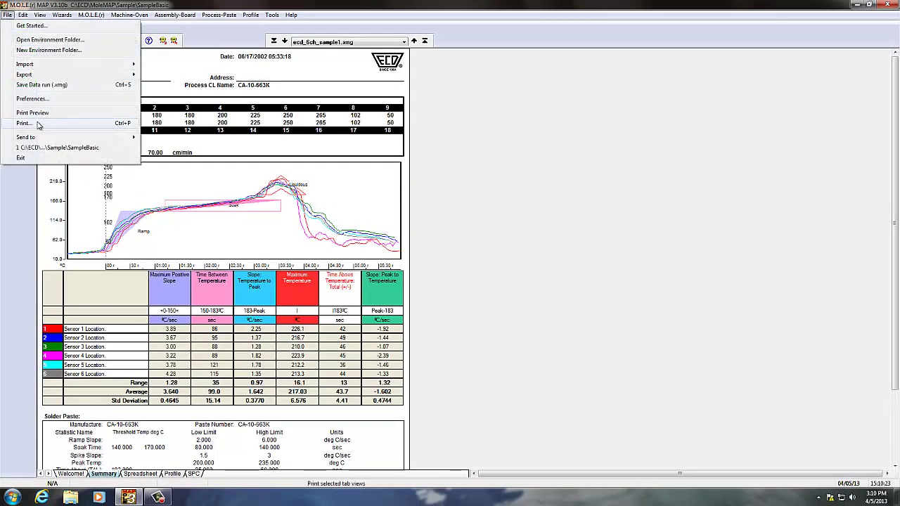
pyautogui.click(28, 98)
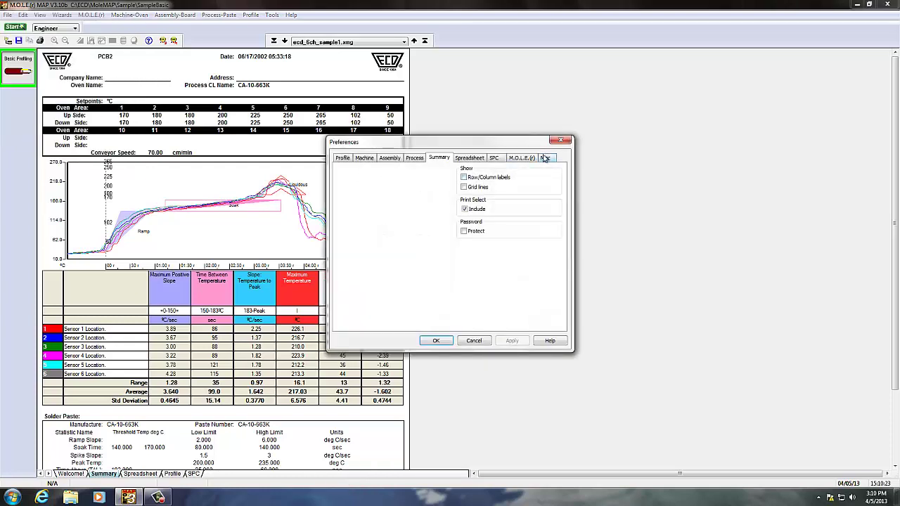
pyautogui.click(545, 158)
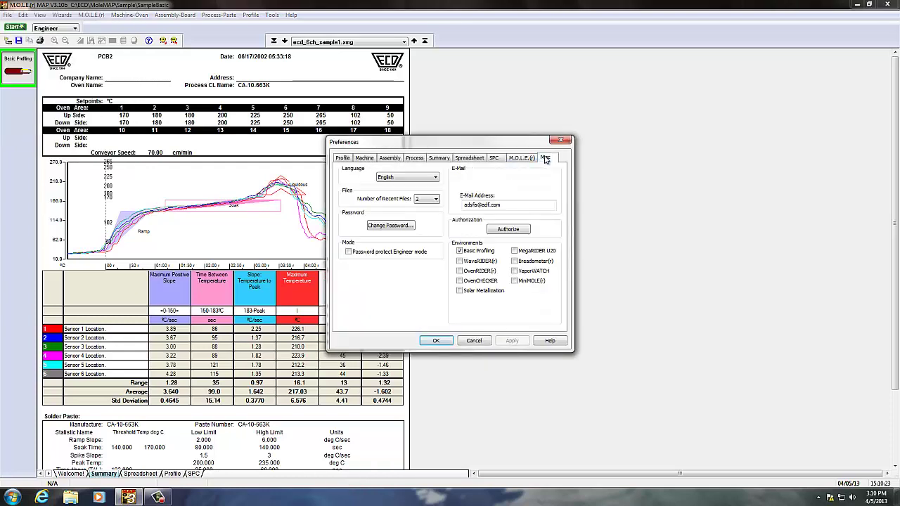
pyautogui.click(509, 230)
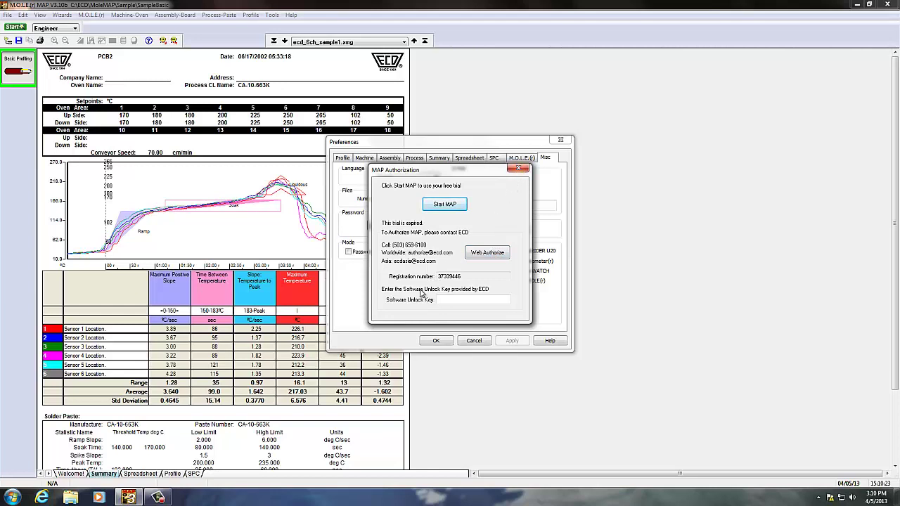
pyautogui.click(518, 169)
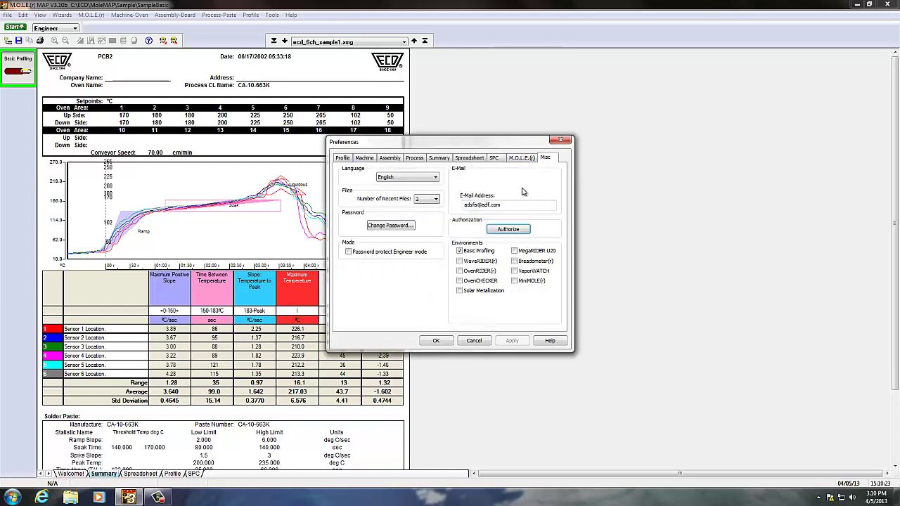
# - Enable the WaveRIDER(r) and OvenRIDER(r) environments, accept the preferences, and try to switch to Basic Profiling, dismissing the authorization dialog
pyautogui.click(459, 262)
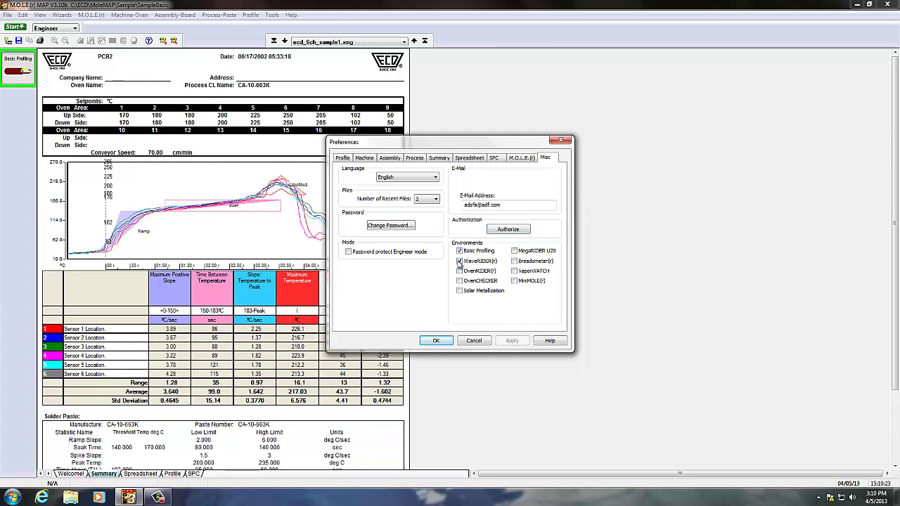
pyautogui.click(460, 272)
pyautogui.click(436, 340)
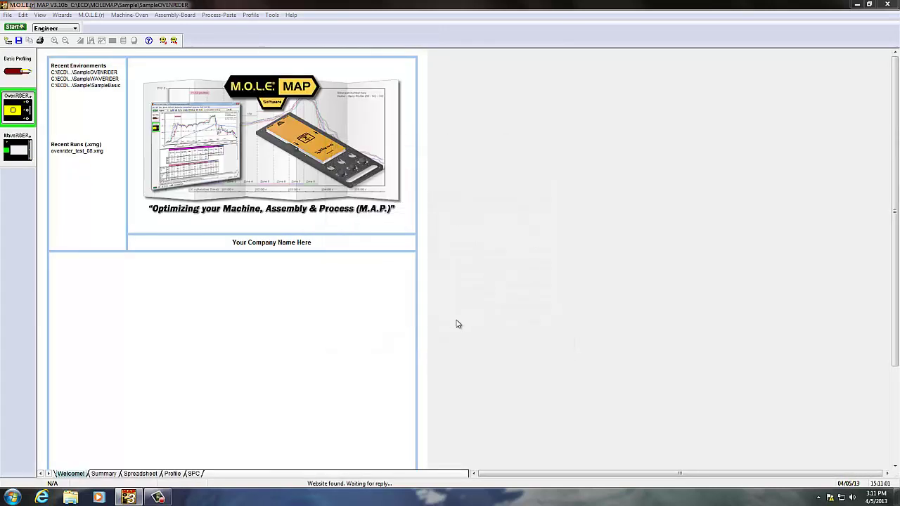
pyautogui.click(14, 77)
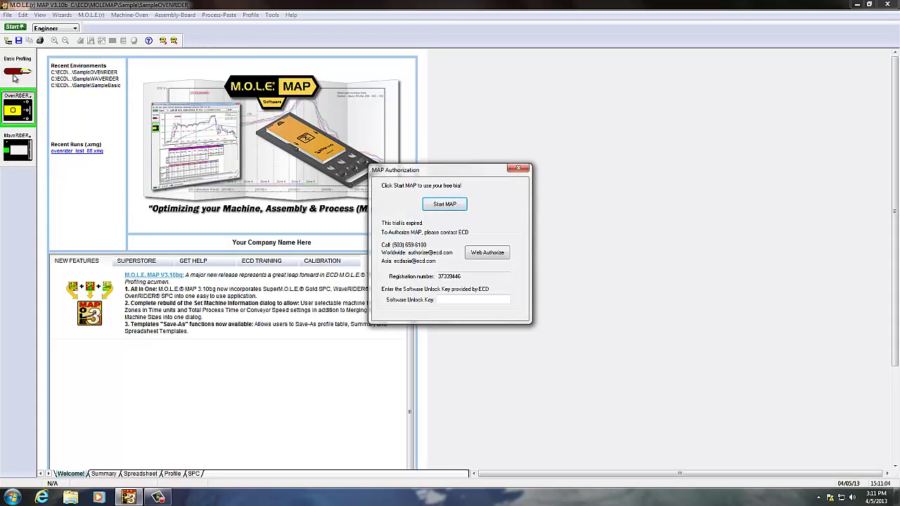
pyautogui.click(518, 170)
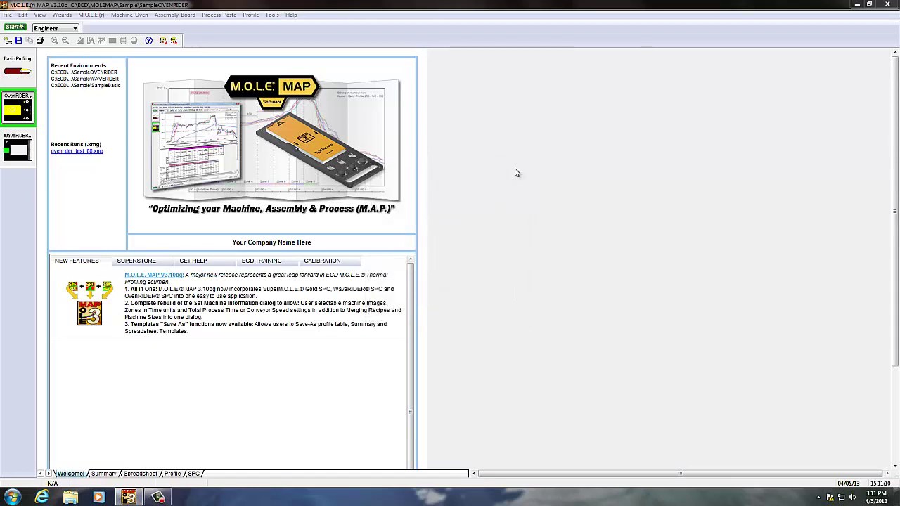